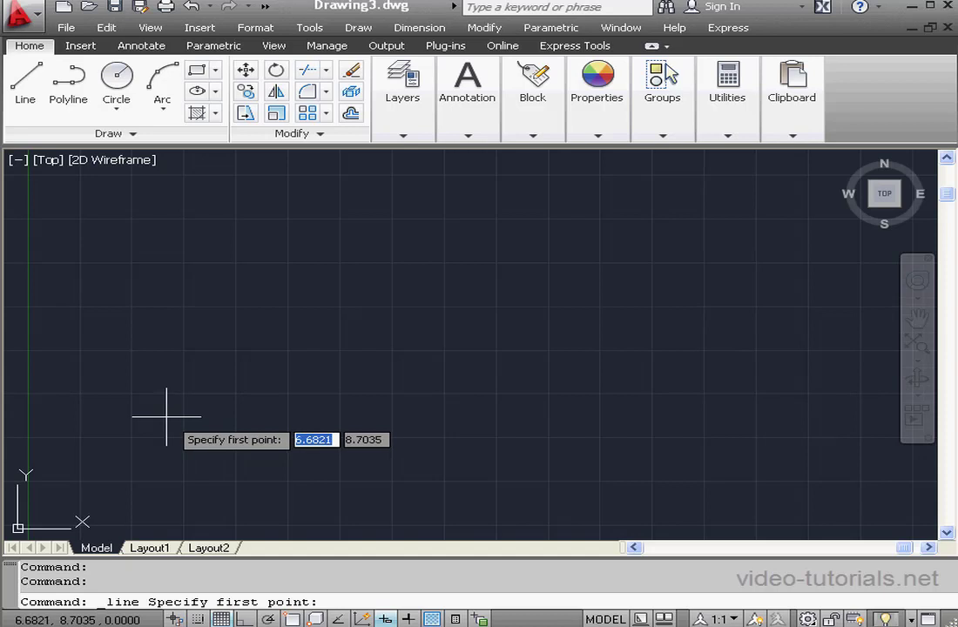
Draw the first line segment from point 3,10 with a length of 5 at 45 degrees.
{"action": "type", "text": "3"}
{"action": "key", "text": "Tab"}
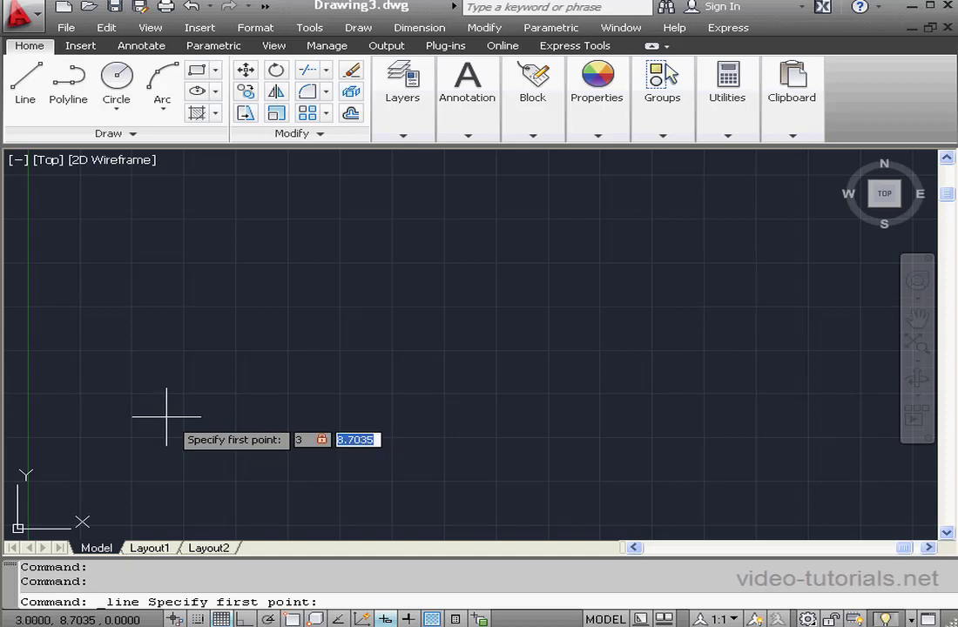
{"action": "type", "text": "10"}
{"action": "key", "text": "Return"}
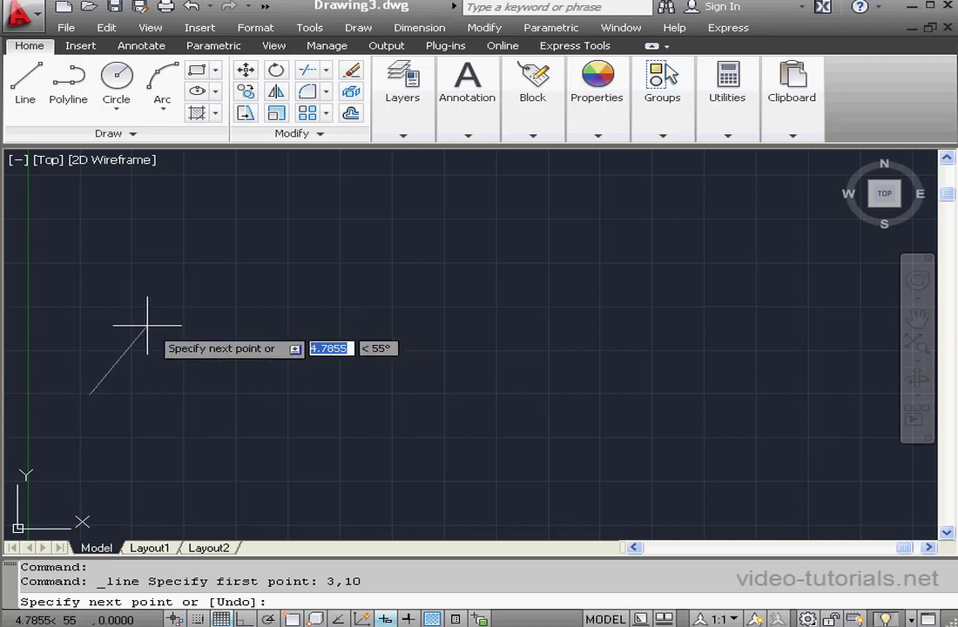
{"action": "type", "text": "5"}
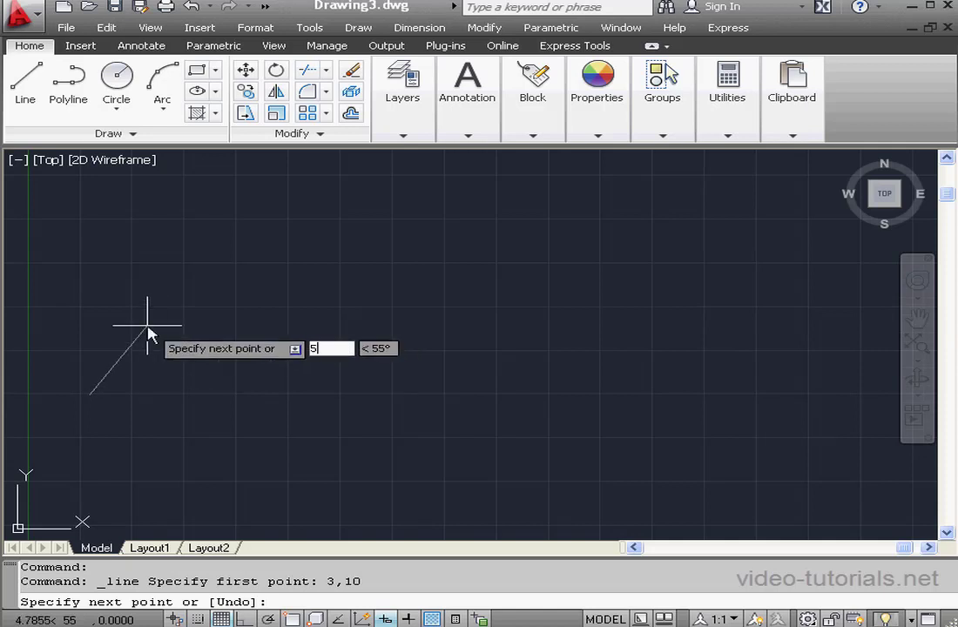
{"action": "key", "text": "Tab"}
{"action": "type", "text": "45"}
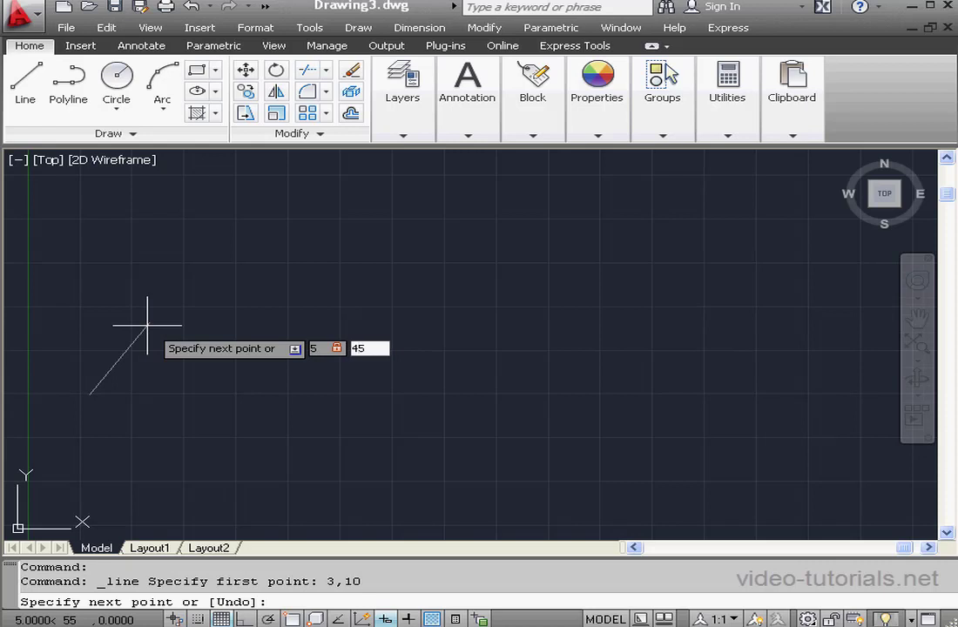
{"action": "key", "text": "Return"}
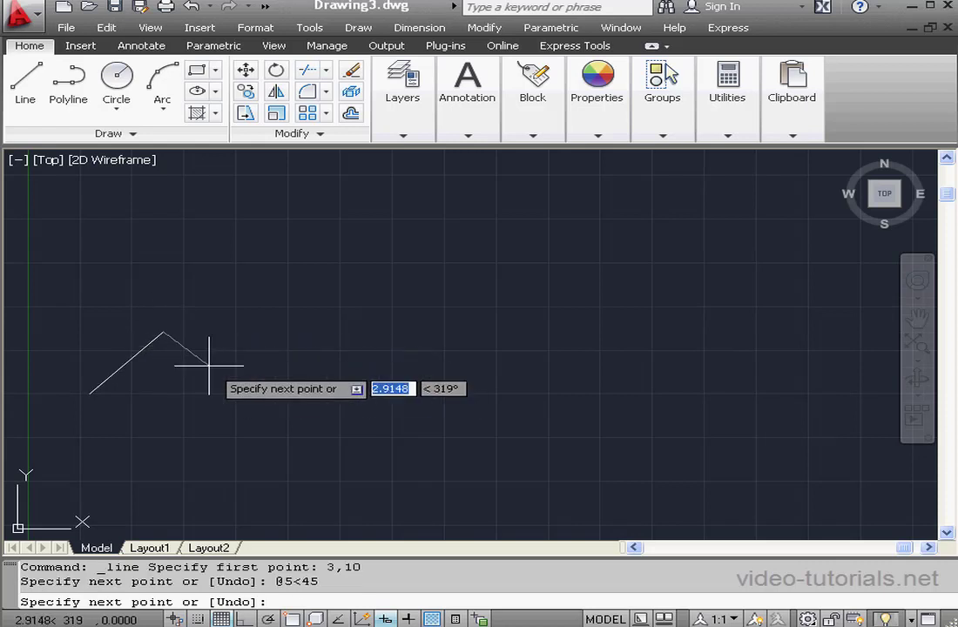
Continue the line with two segments of length 5, the first at 315 degrees and the second at 225 degrees.
{"action": "type", "text": "5"}
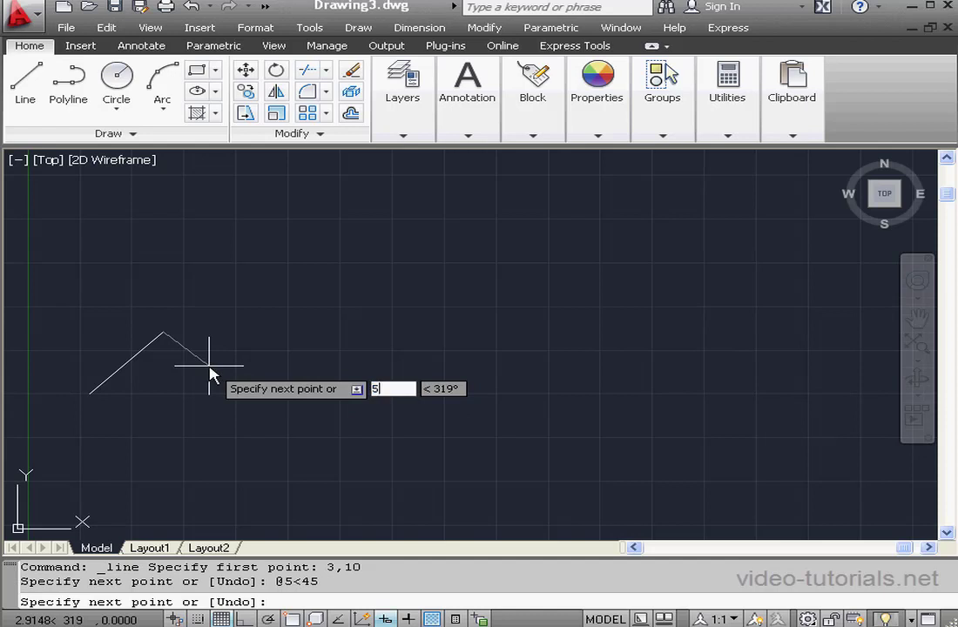
{"action": "key", "text": "Tab"}
{"action": "type", "text": "315"}
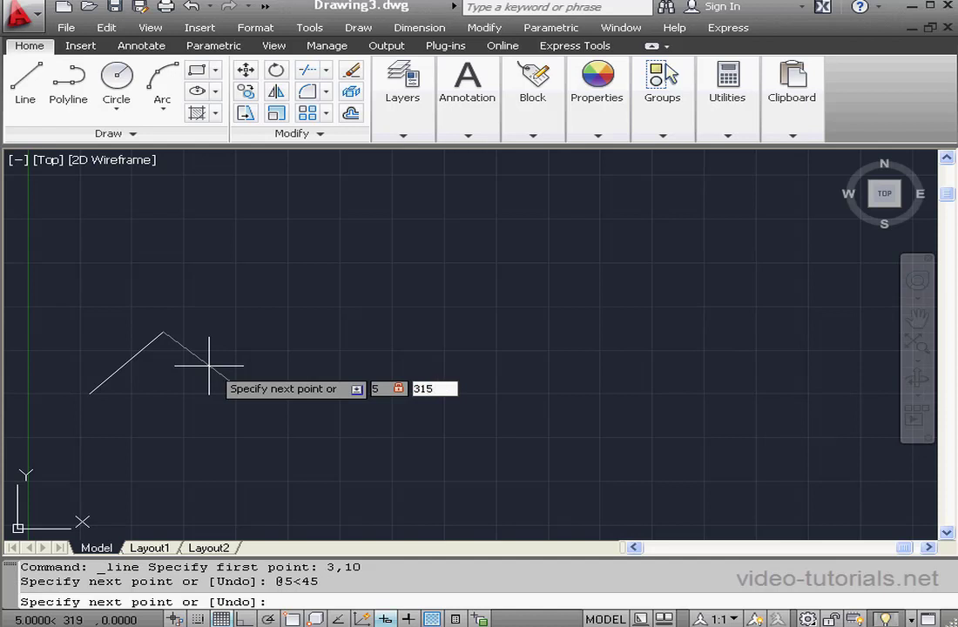
{"action": "key", "text": "Return"}
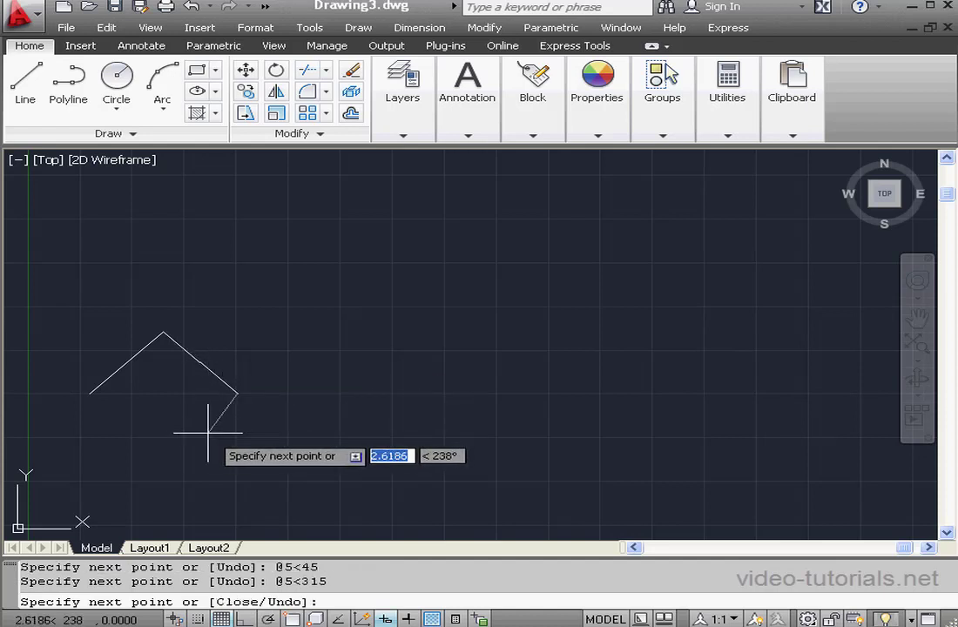
{"action": "type", "text": "5"}
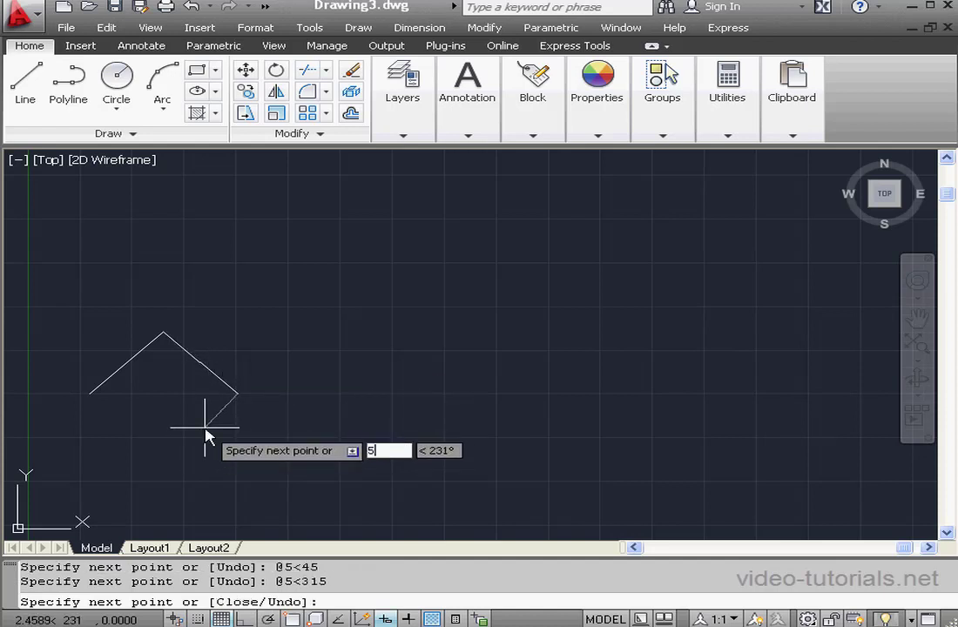
{"action": "key", "text": "Tab"}
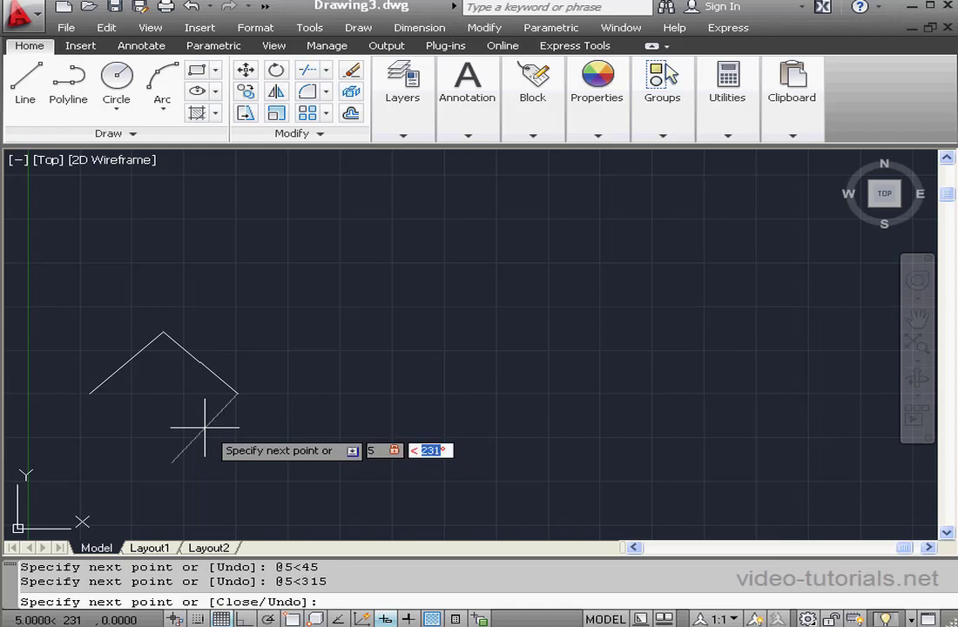
{"action": "type", "text": "225"}
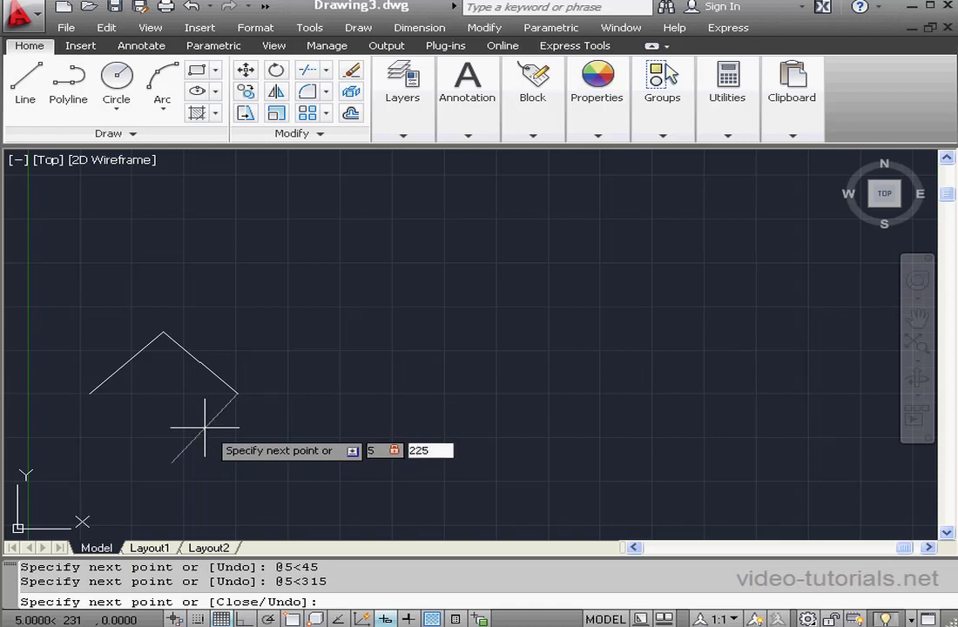
{"action": "key", "text": "Return"}
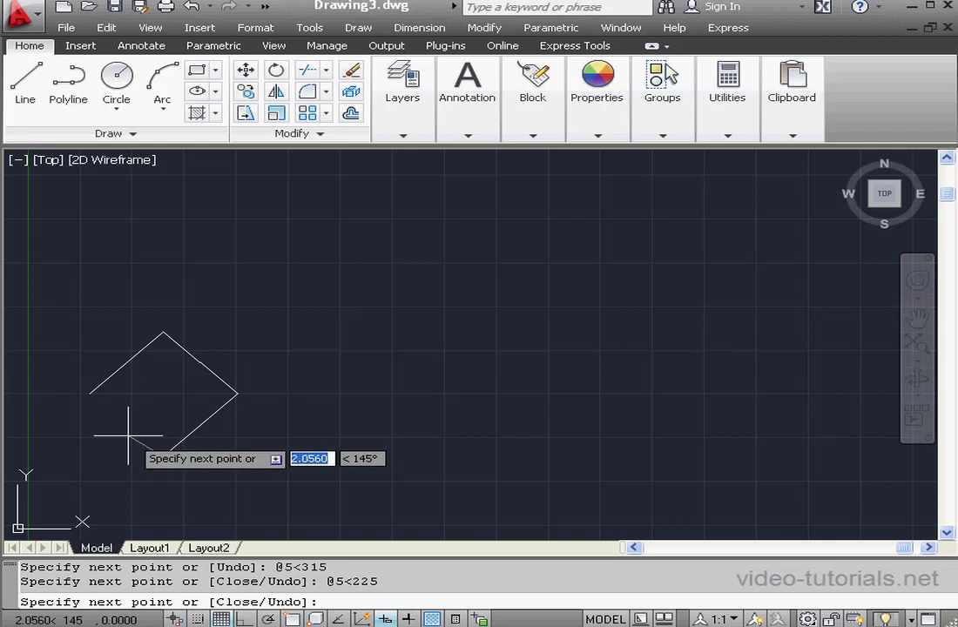
Complete the diamond with a segment of length 5 at 135 degrees and end the Line command.
{"action": "type", "text": "5"}
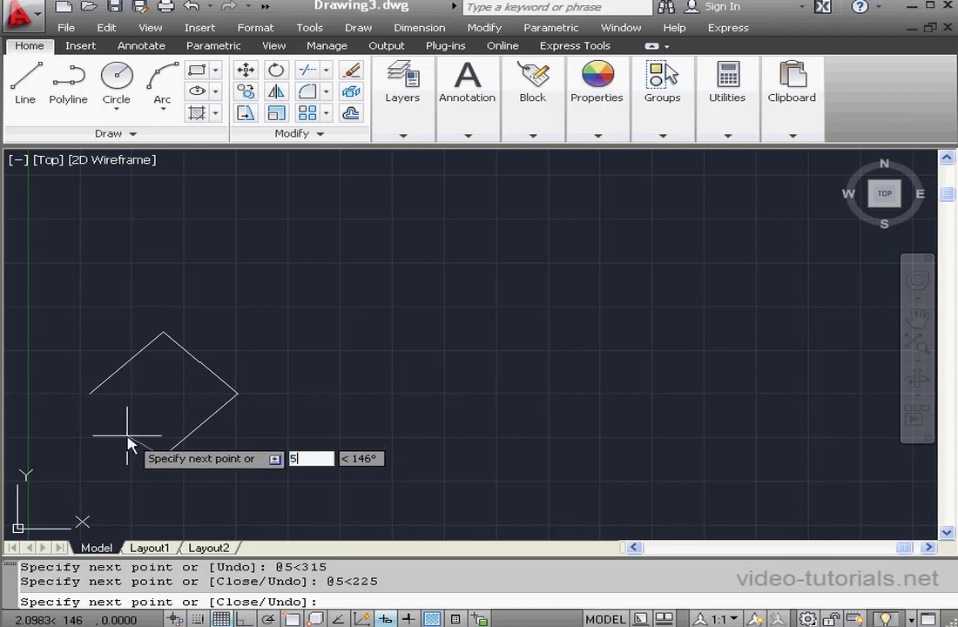
{"action": "key", "text": "Tab"}
{"action": "type", "text": "135"}
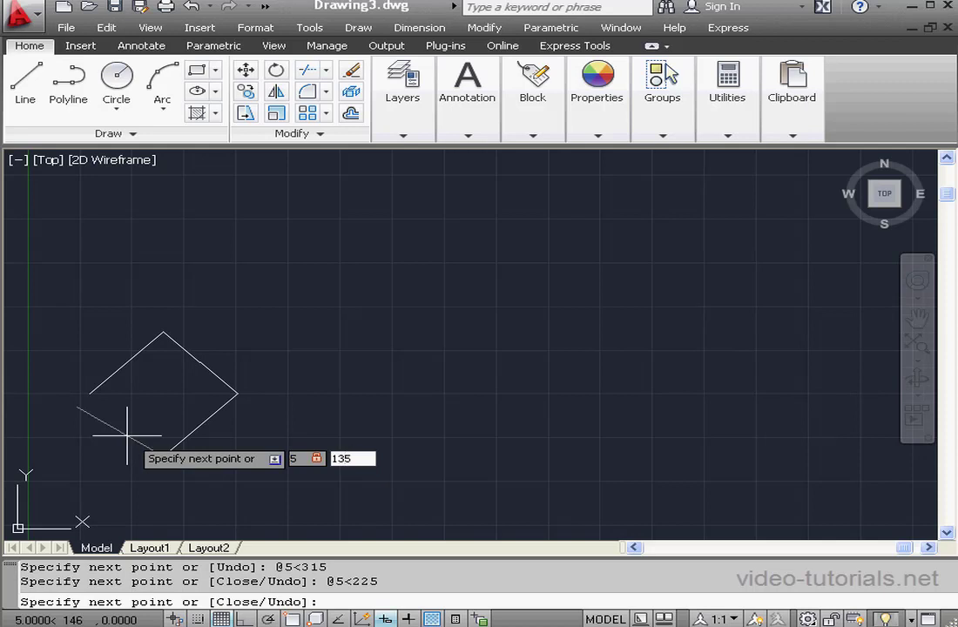
{"action": "key", "text": "Return"}
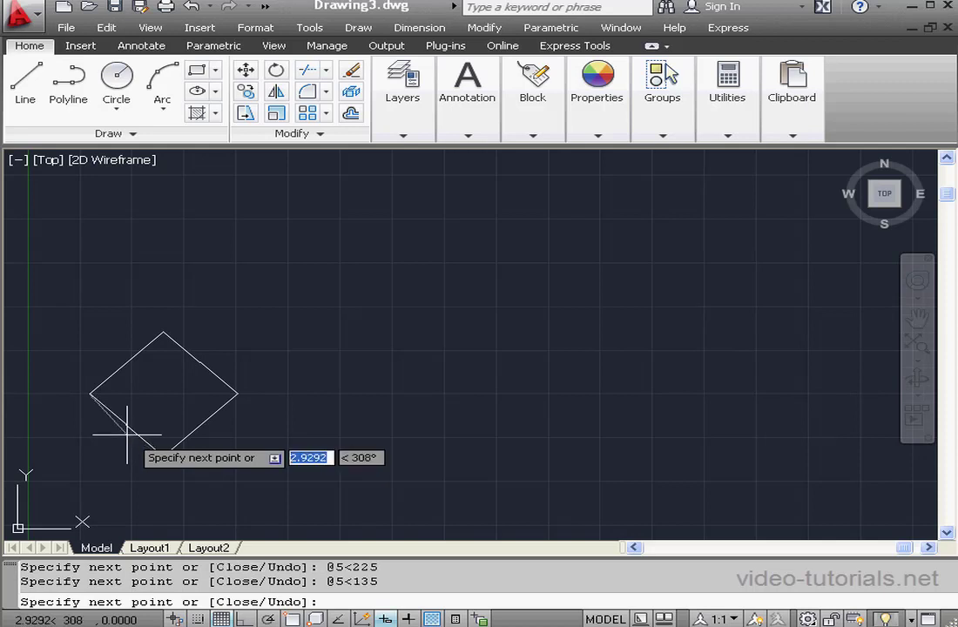
{"action": "right_click", "coordinate": [90, 339]}
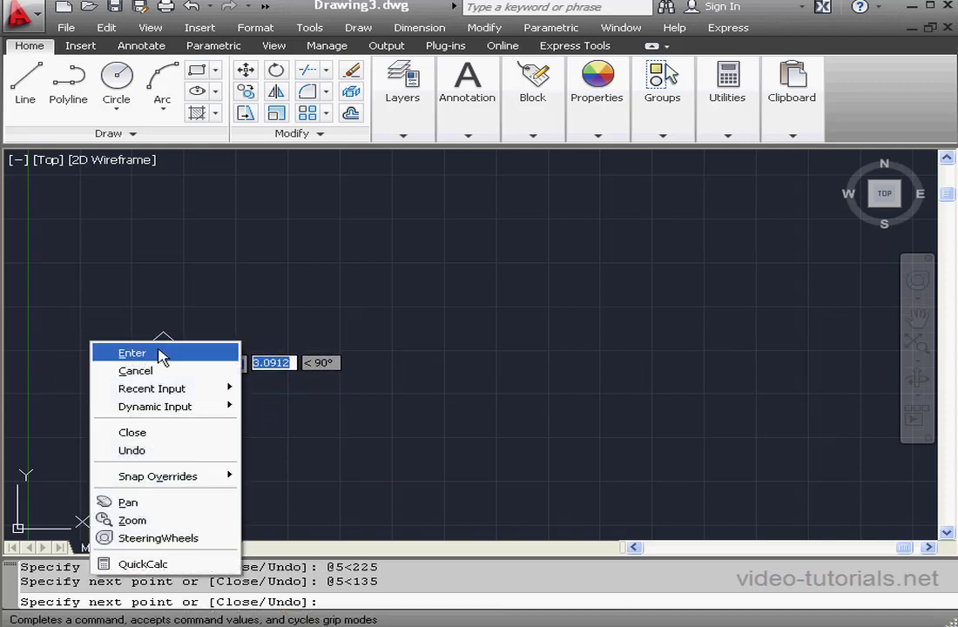
{"action": "left_click", "coordinate": [128, 353]}
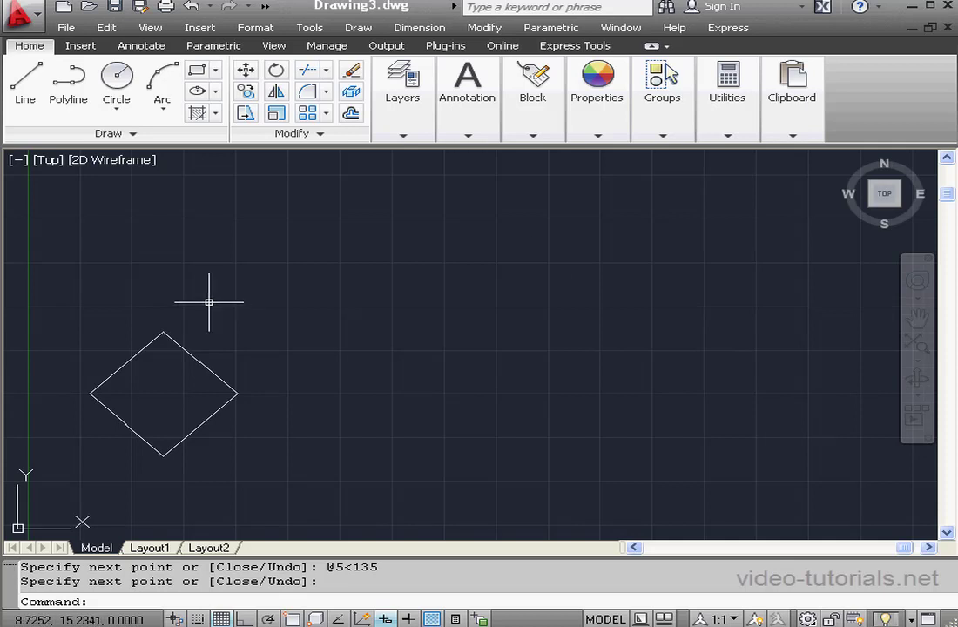
Start a rectangle with its first corner at 15,15.
{"action": "left_click", "coordinate": [198, 71]}
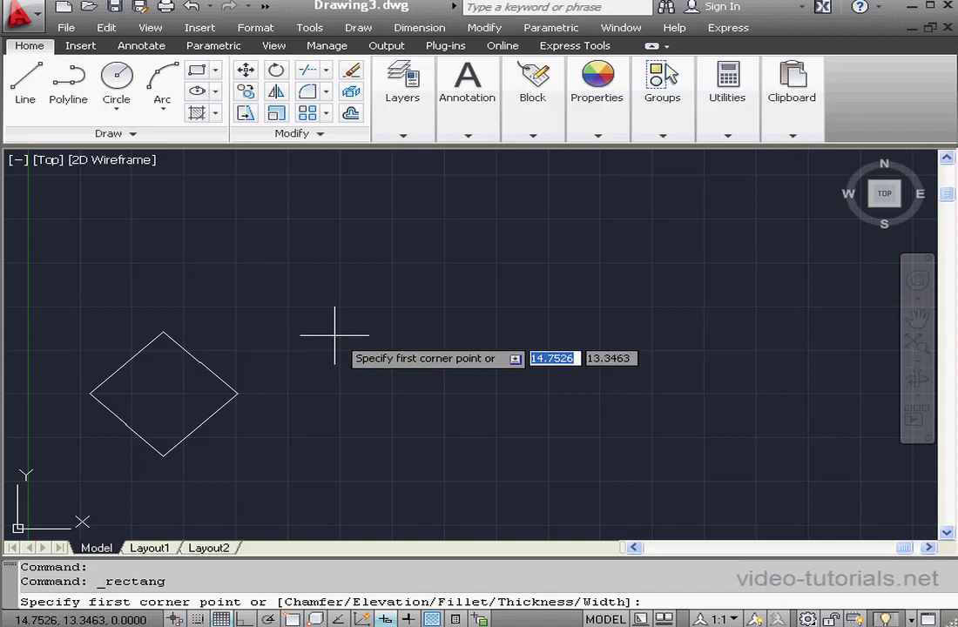
{"action": "type", "text": "15"}
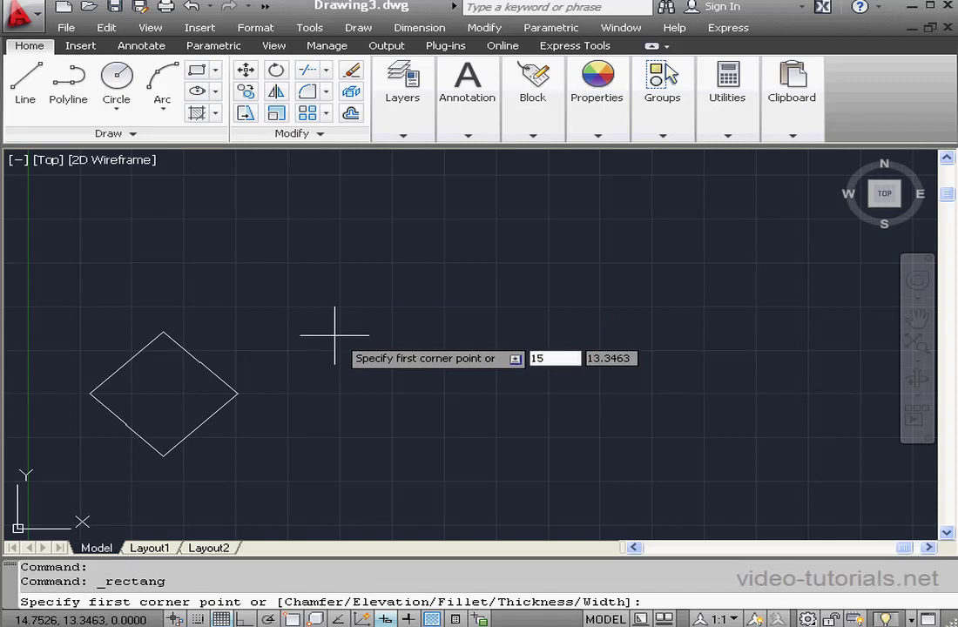
{"action": "key", "text": "Tab"}
{"action": "type", "text": "1"}
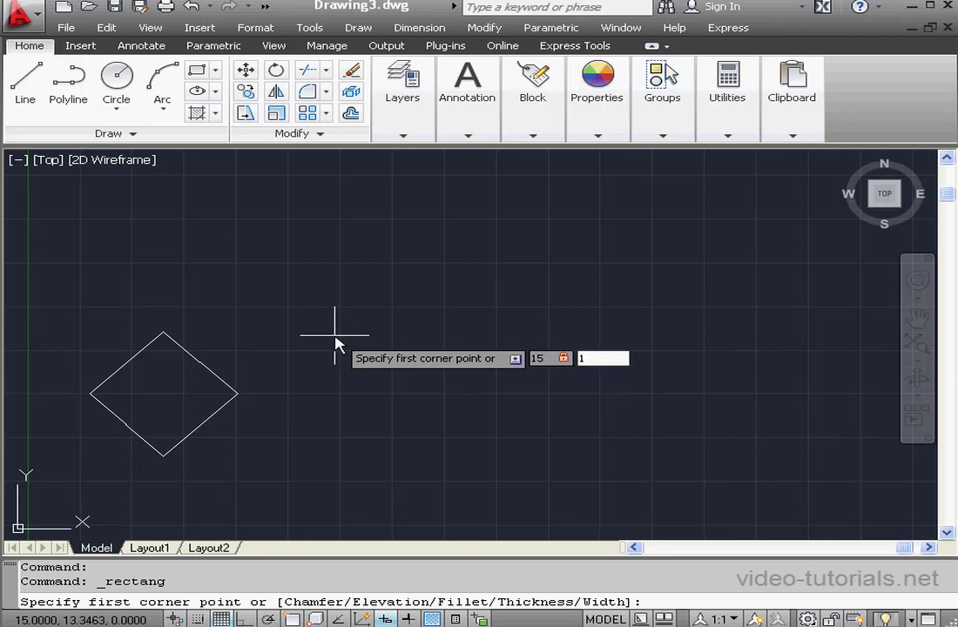
{"action": "type", "text": "5"}
{"action": "key", "text": "Return"}
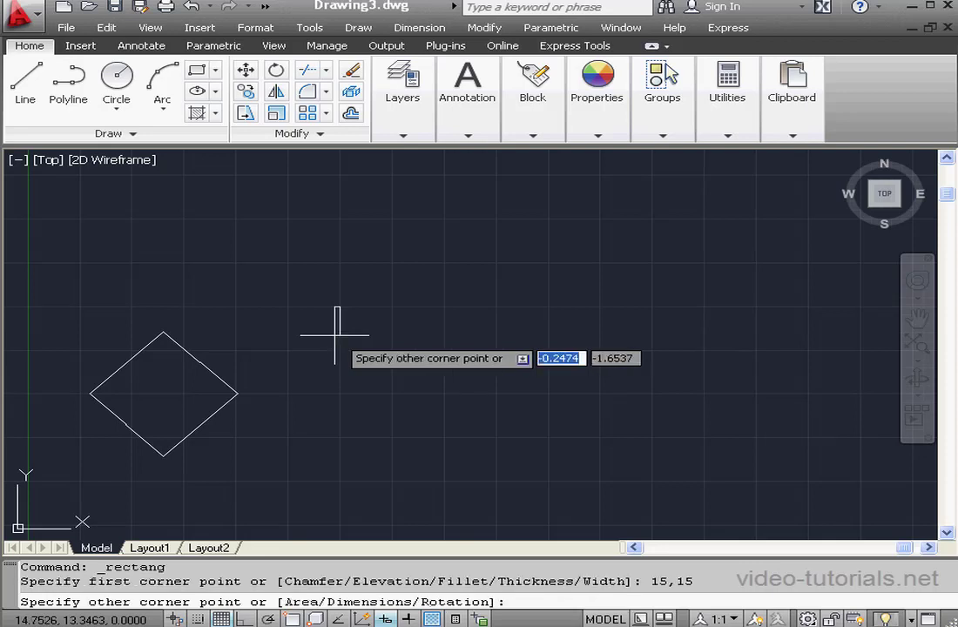
Define the rectangle by dimensions with length 5 and width 5, placing it above and to the left of its first corner.
{"action": "right_click", "coordinate": [392, 282]}
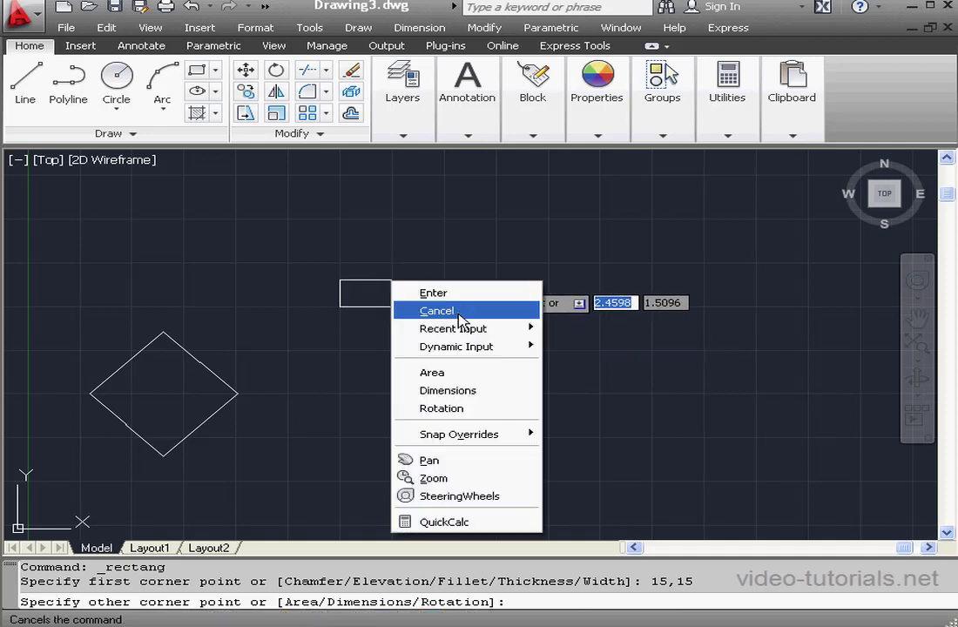
{"action": "left_click", "coordinate": [448, 390]}
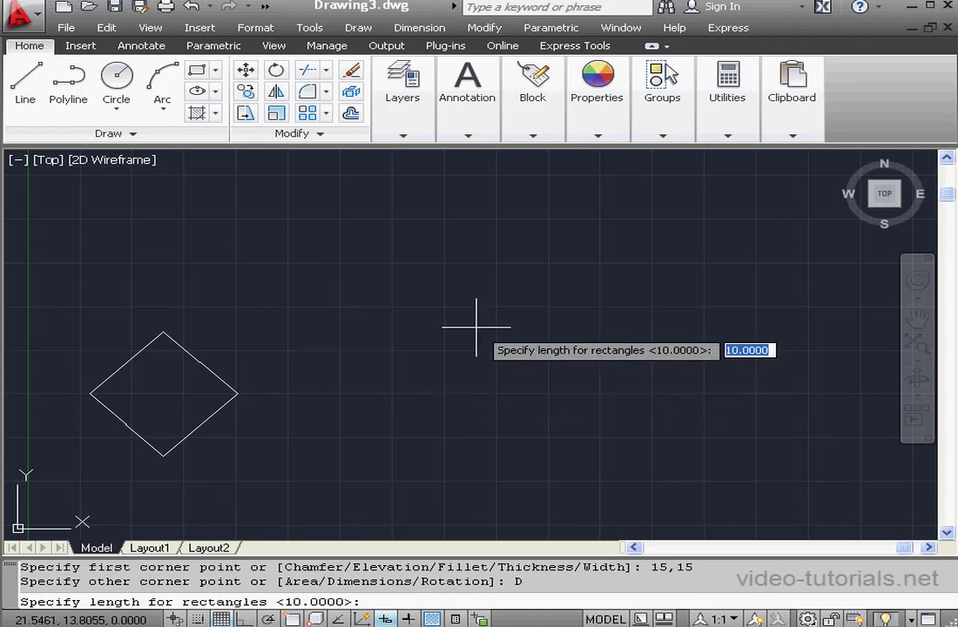
{"action": "type", "text": "5"}
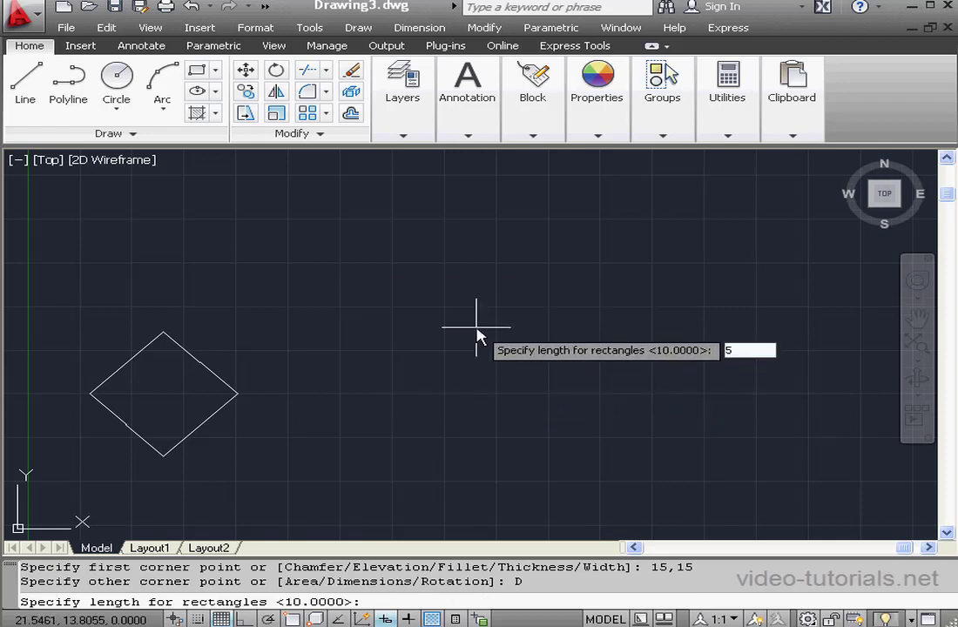
{"action": "key", "text": "Return"}
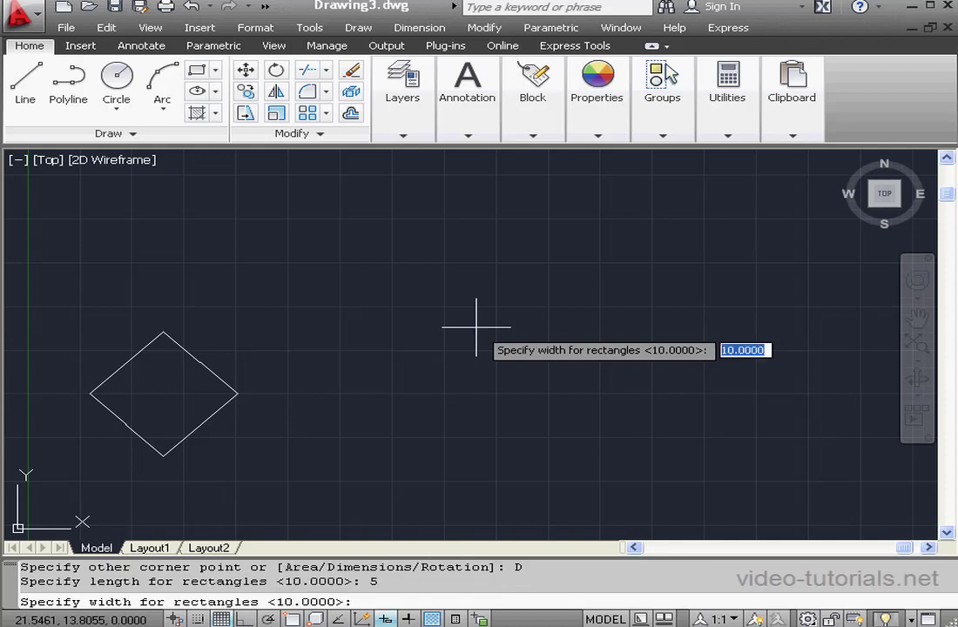
{"action": "type", "text": "5"}
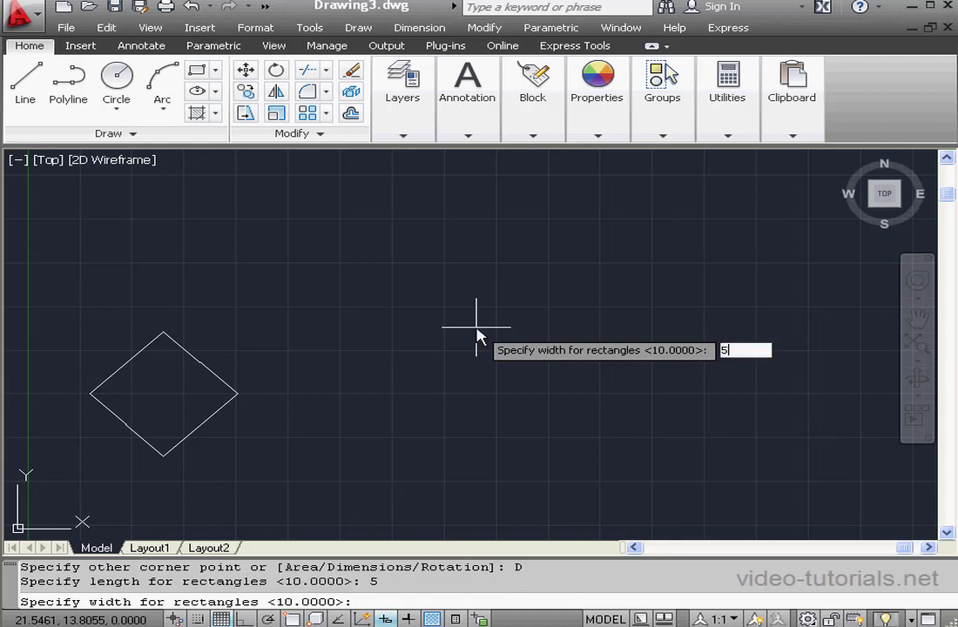
{"action": "key", "text": "Return"}
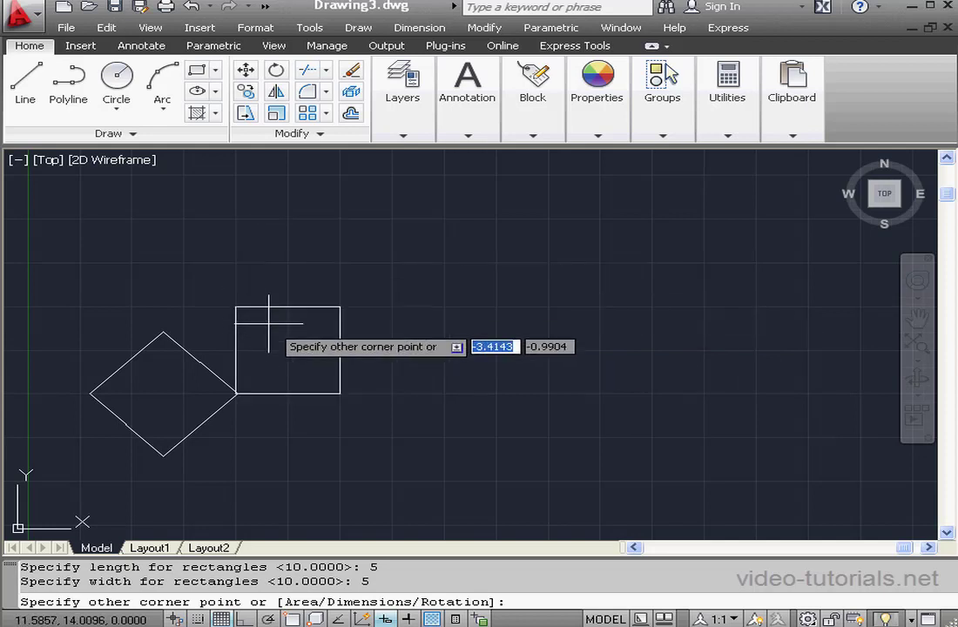
{"action": "left_click", "coordinate": [300, 252]}
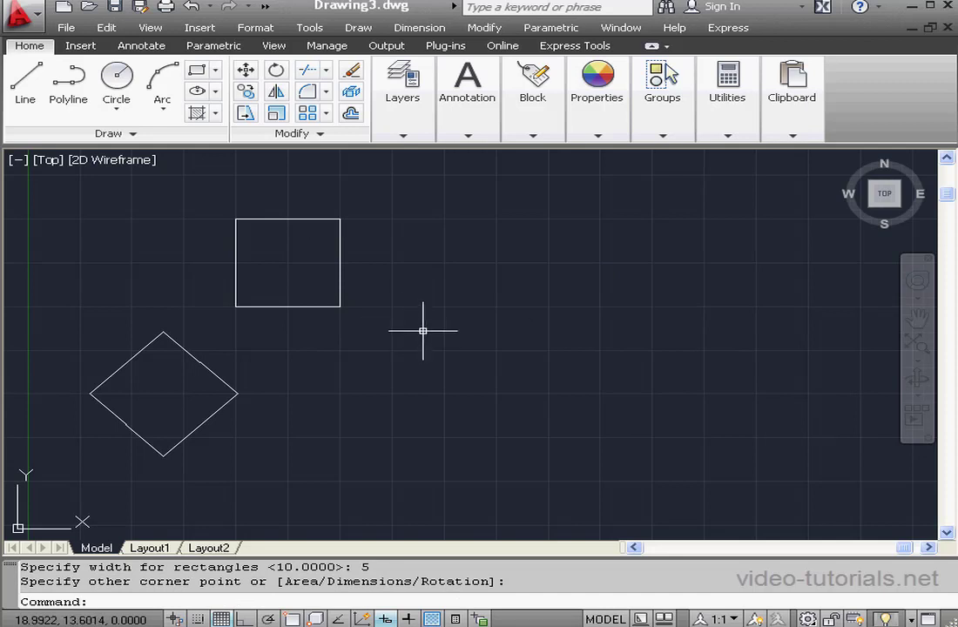
Start a six-sided polygon and choose to define it by its edge.
{"action": "left_click", "coordinate": [215, 70]}
{"action": "left_click", "coordinate": [207, 135]}
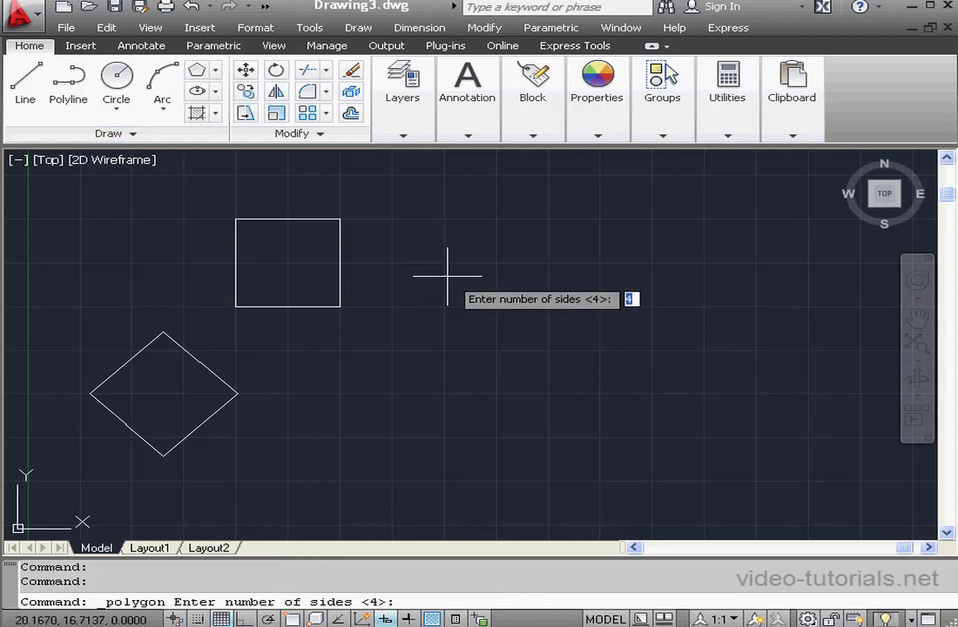
{"action": "type", "text": "6"}
{"action": "key", "text": "Return"}
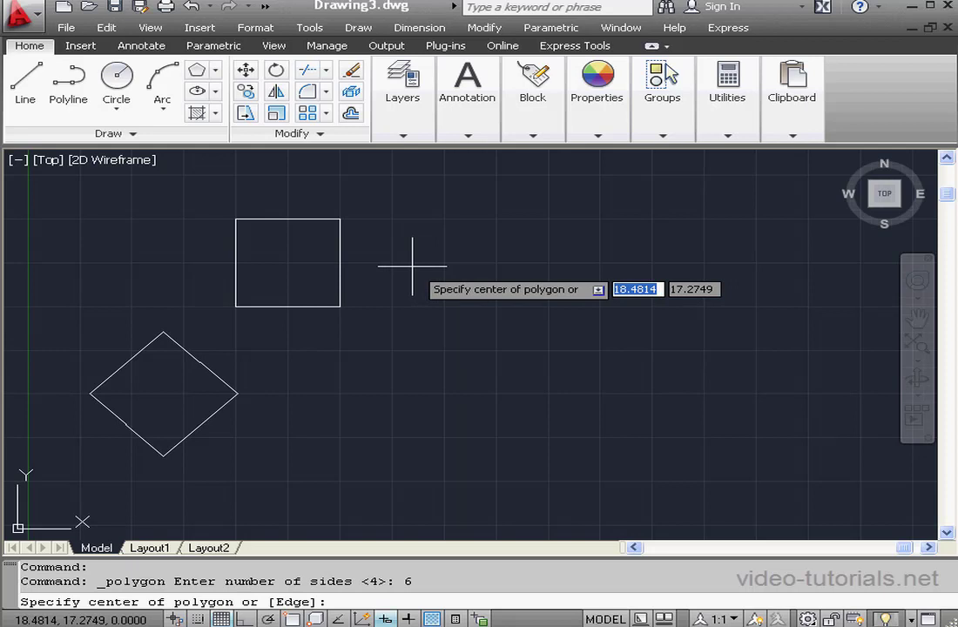
{"action": "right_click", "coordinate": [412, 267]}
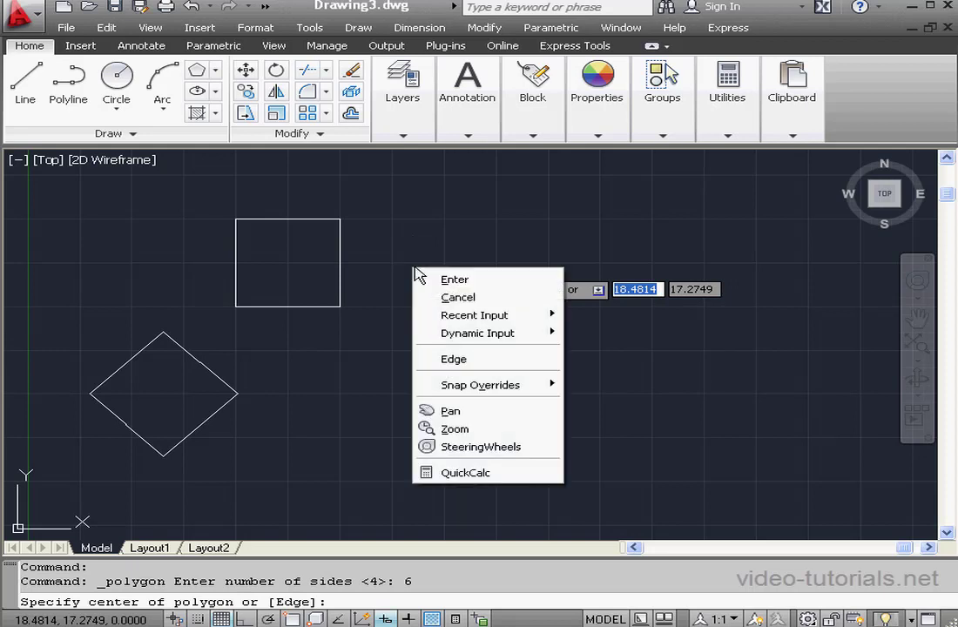
{"action": "left_click", "coordinate": [460, 357]}
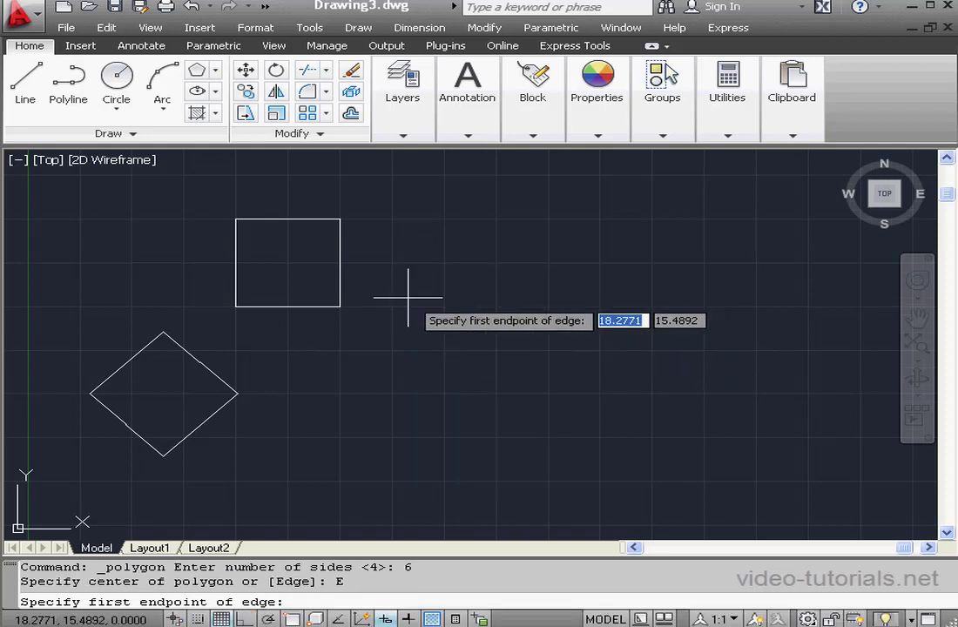
Define the polygon's edge with its first endpoint at 16,15 and its second endpoint at distance 3 and angle 270 degrees.
{"action": "type", "text": "1"}
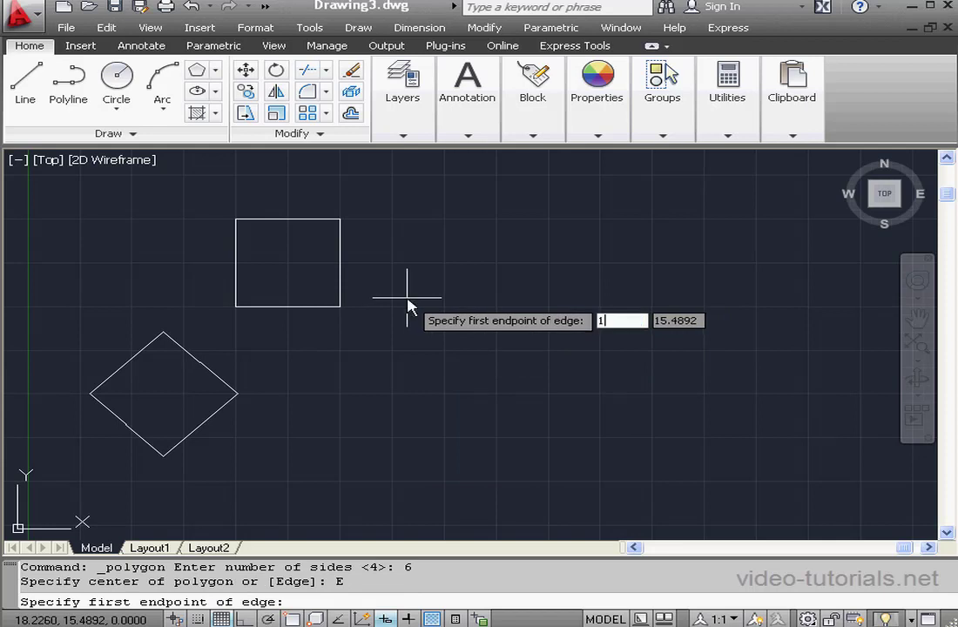
{"action": "type", "text": "6"}
{"action": "key", "text": "Tab"}
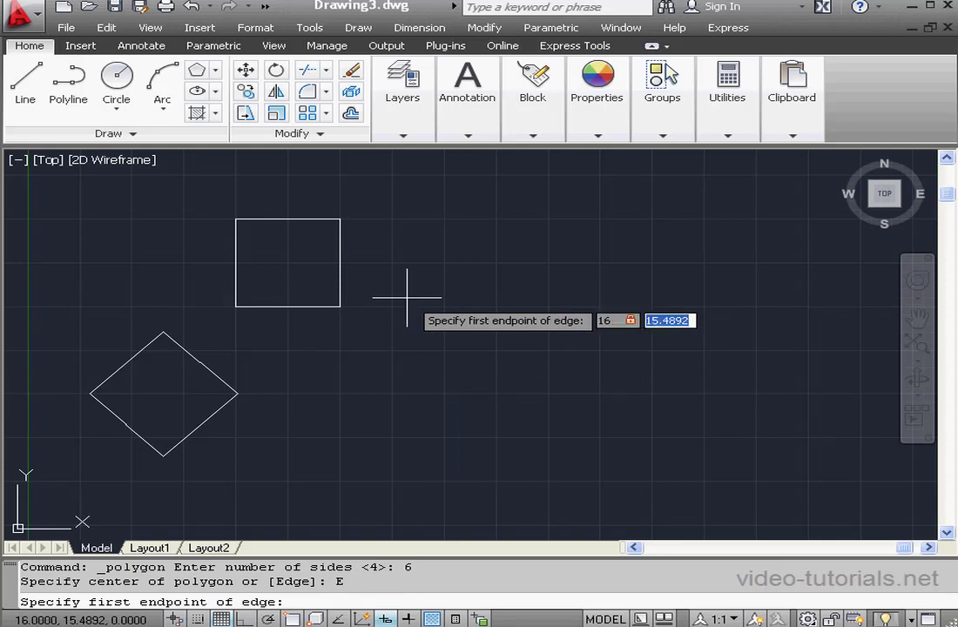
{"action": "type", "text": "15"}
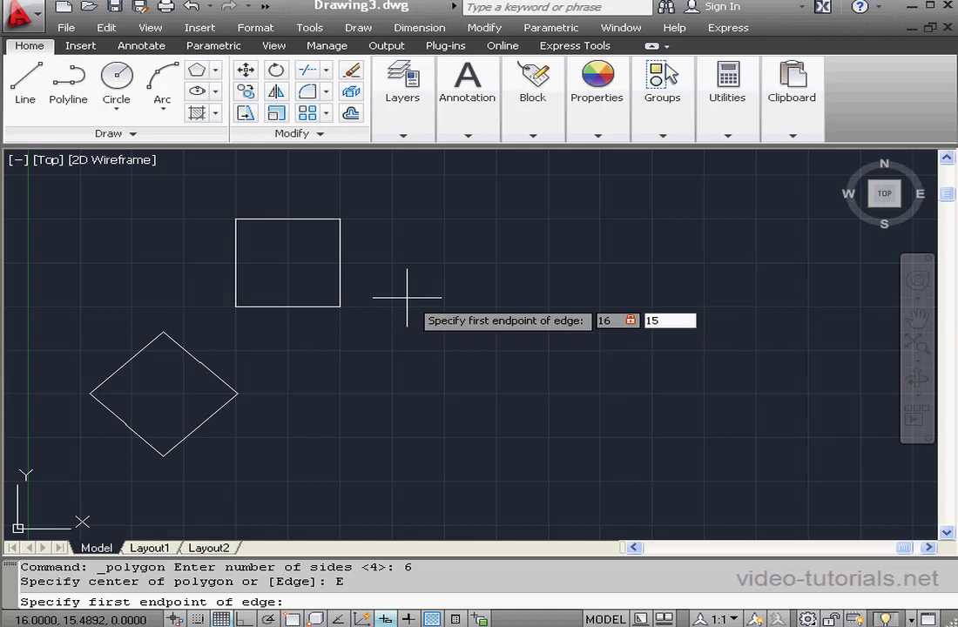
{"action": "key", "text": "Return"}
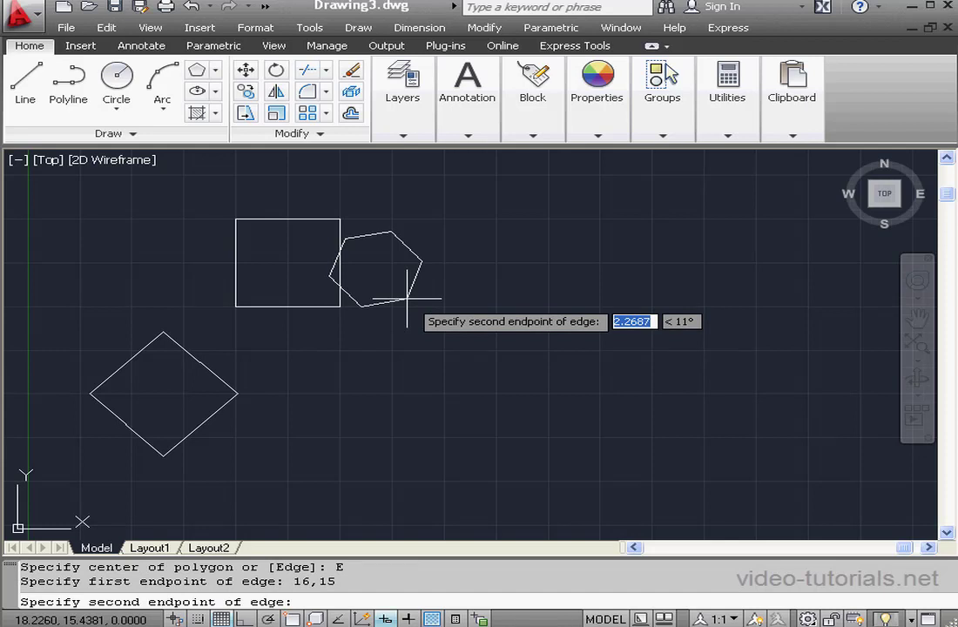
{"action": "type", "text": "3"}
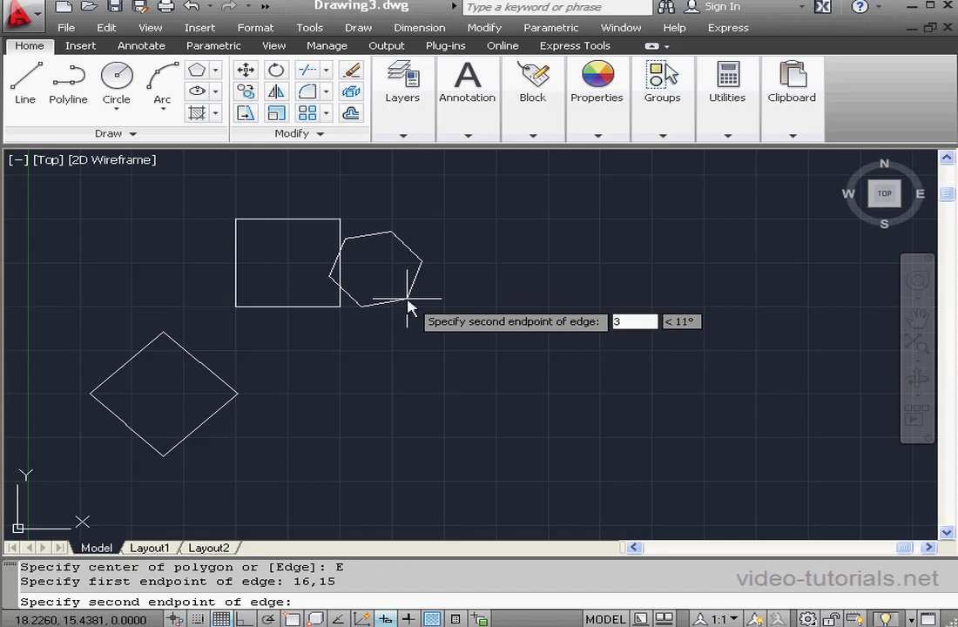
{"action": "key", "text": "Tab"}
{"action": "type", "text": "270"}
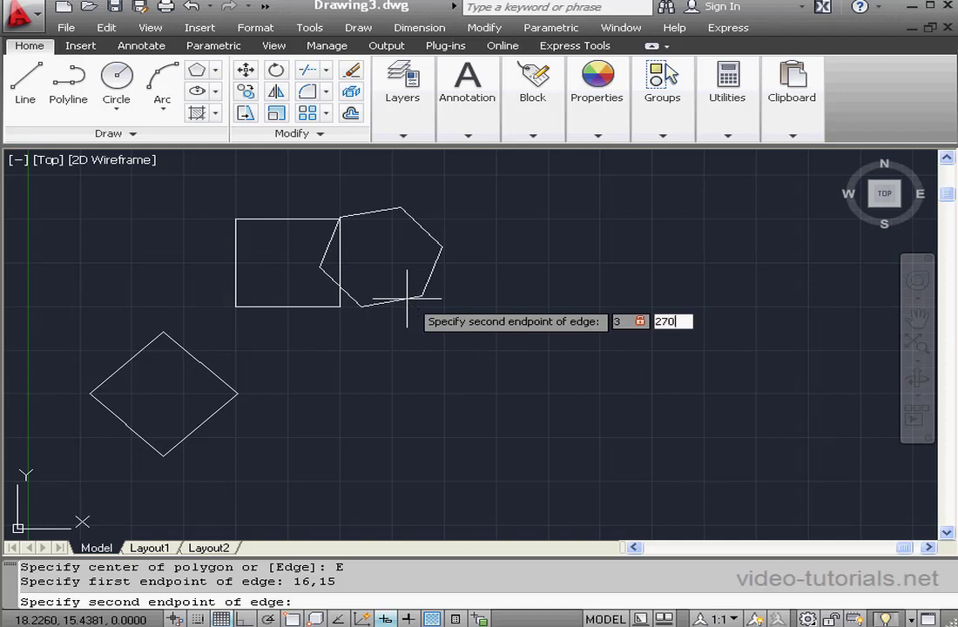
{"action": "key", "text": "Return"}
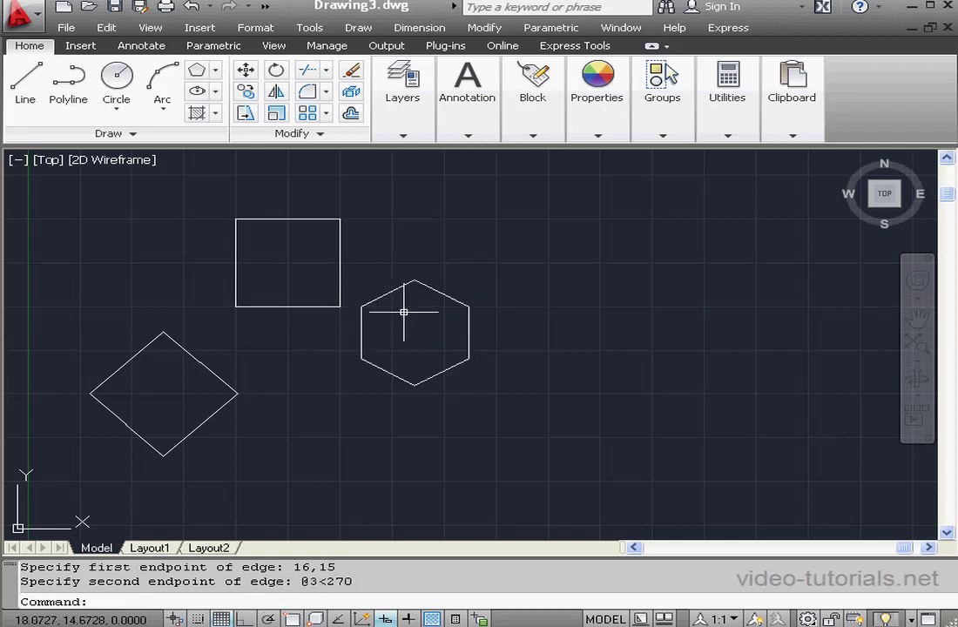
Start a line in the empty area beside the hexagon with its first point at 30,5.
{"action": "middle_click_drag", "start_coordinate": [573, 338], "coordinate": [330, 343]}
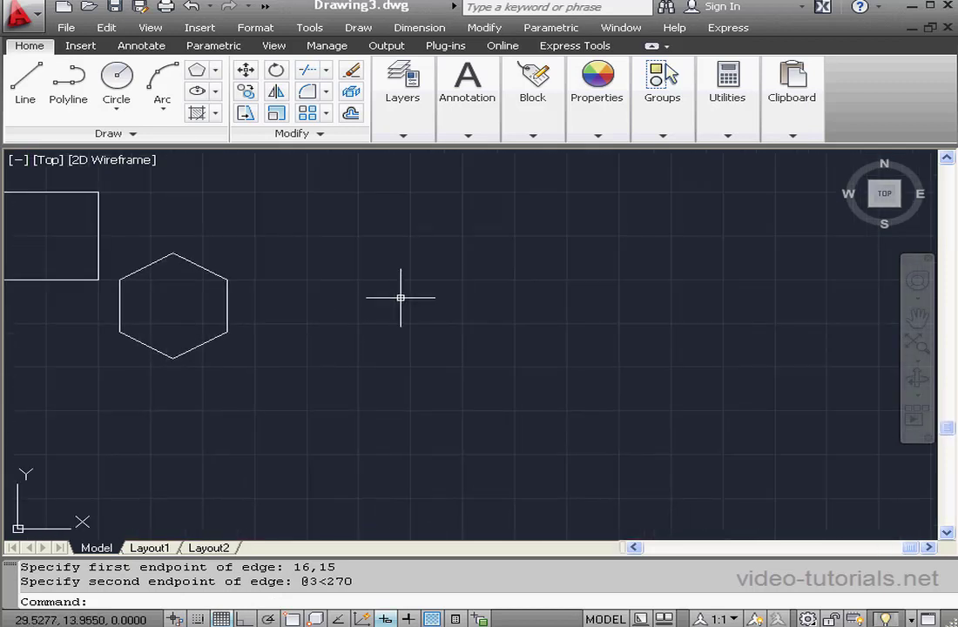
{"action": "left_click", "coordinate": [25, 86]}
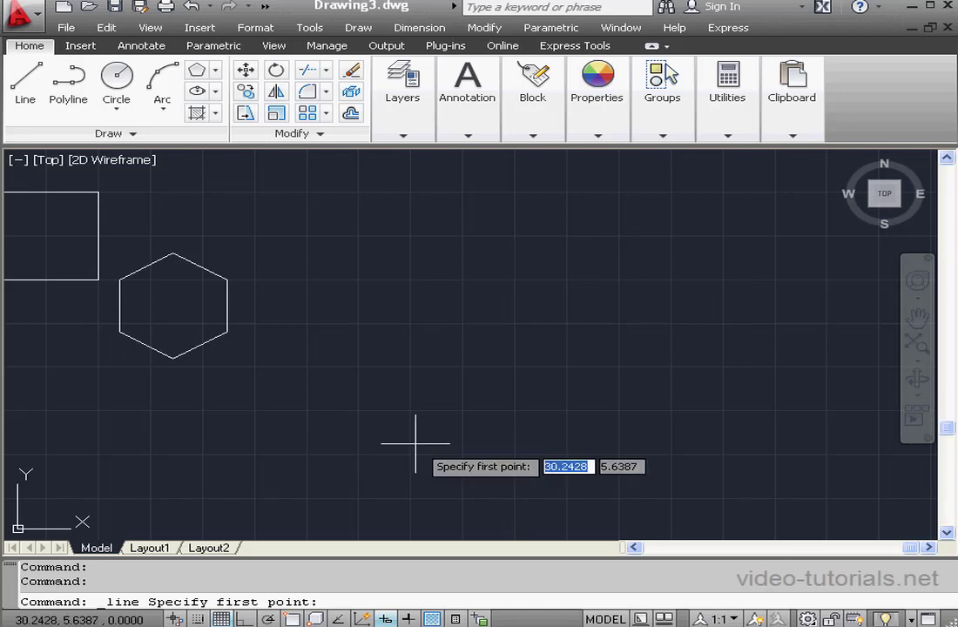
{"action": "type", "text": "3"}
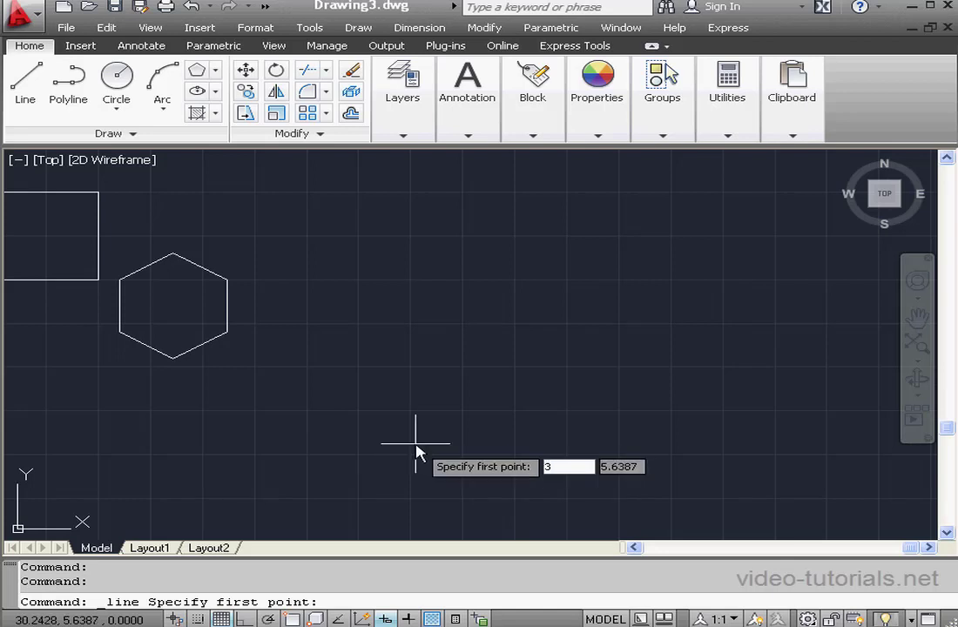
{"action": "type", "text": "0"}
{"action": "key", "text": "Tab"}
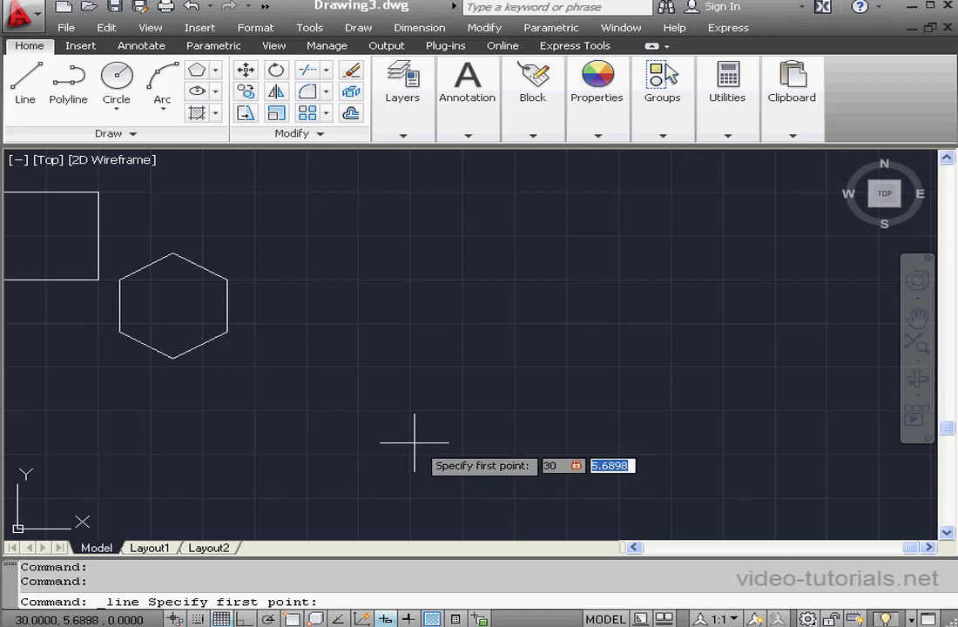
{"action": "type", "text": "5"}
{"action": "key", "text": "Return"}
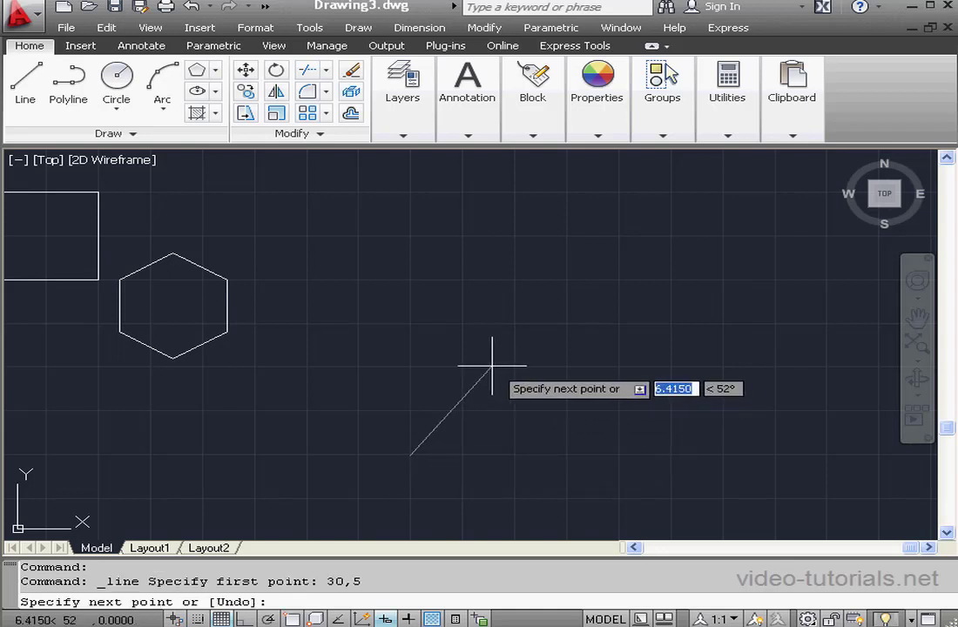
Change the dynamic input's pointer input format for second or next points to Cartesian format.
{"action": "right_click", "coordinate": [403, 617]}
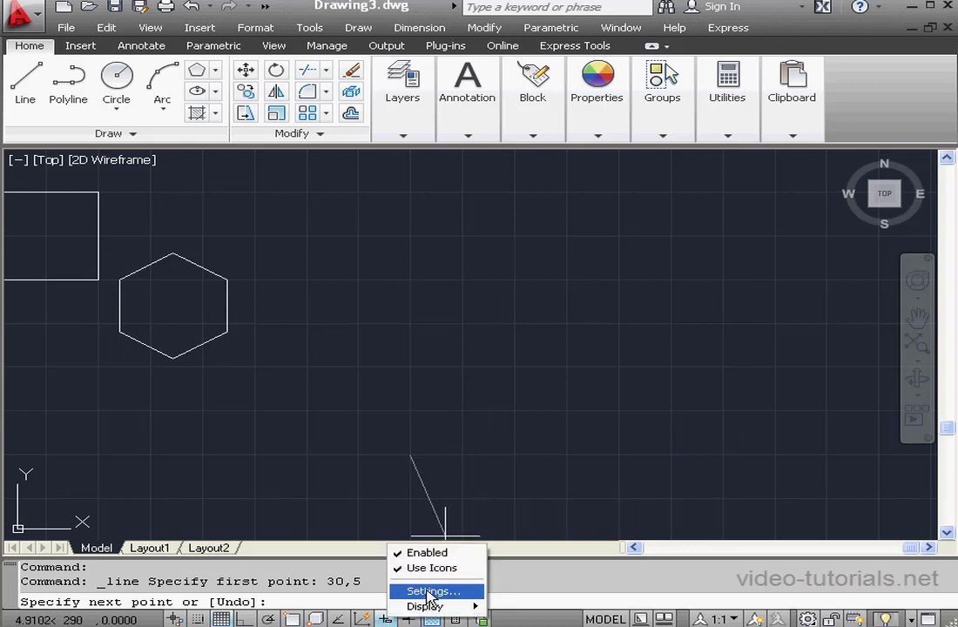
{"action": "left_click", "coordinate": [433, 591]}
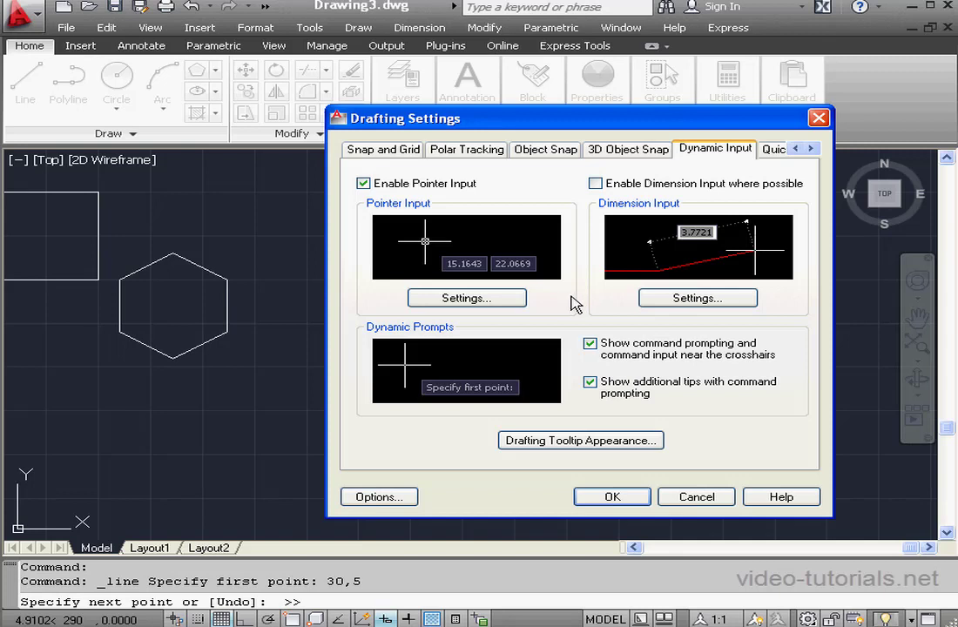
{"action": "left_click", "coordinate": [481, 298]}
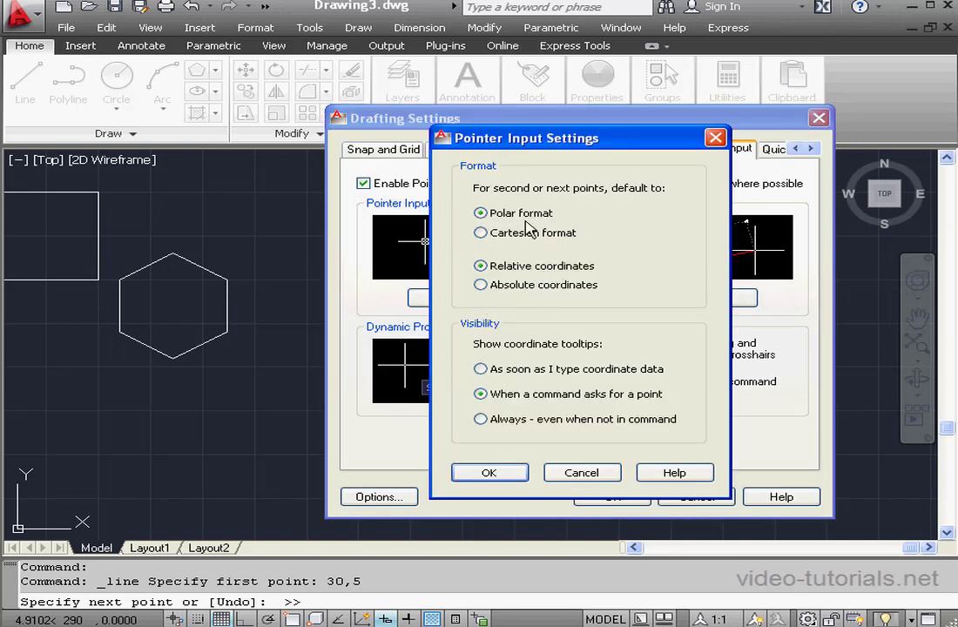
{"action": "left_click", "coordinate": [481, 234]}
{"action": "left_click", "coordinate": [499, 472]}
{"action": "left_click", "coordinate": [643, 496]}
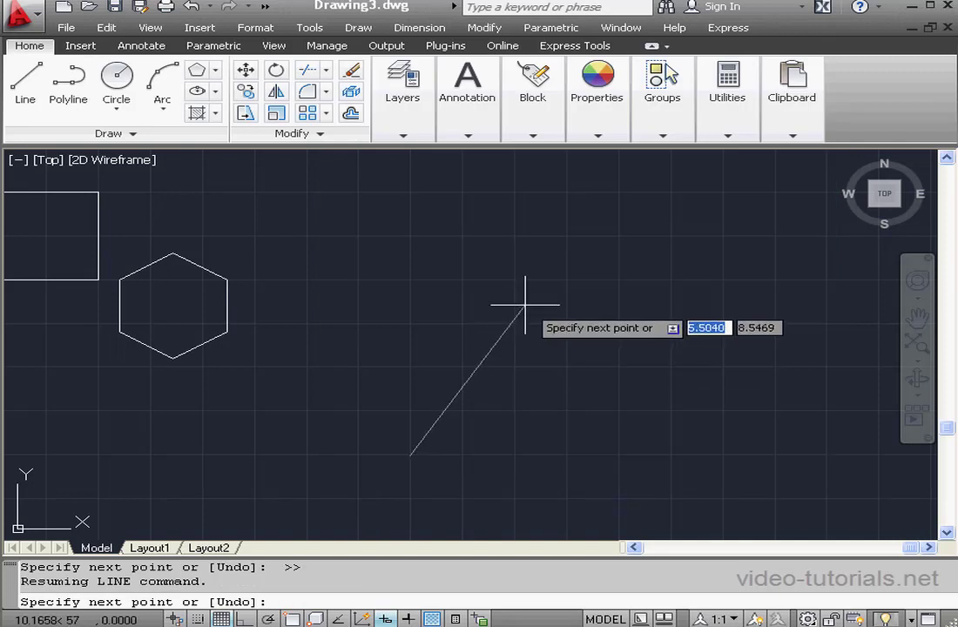
Place the line's next point at relative coordinates 5,5.
{"action": "type", "text": "5"}
{"action": "key", "text": "Tab"}
{"action": "type", "text": "5"}
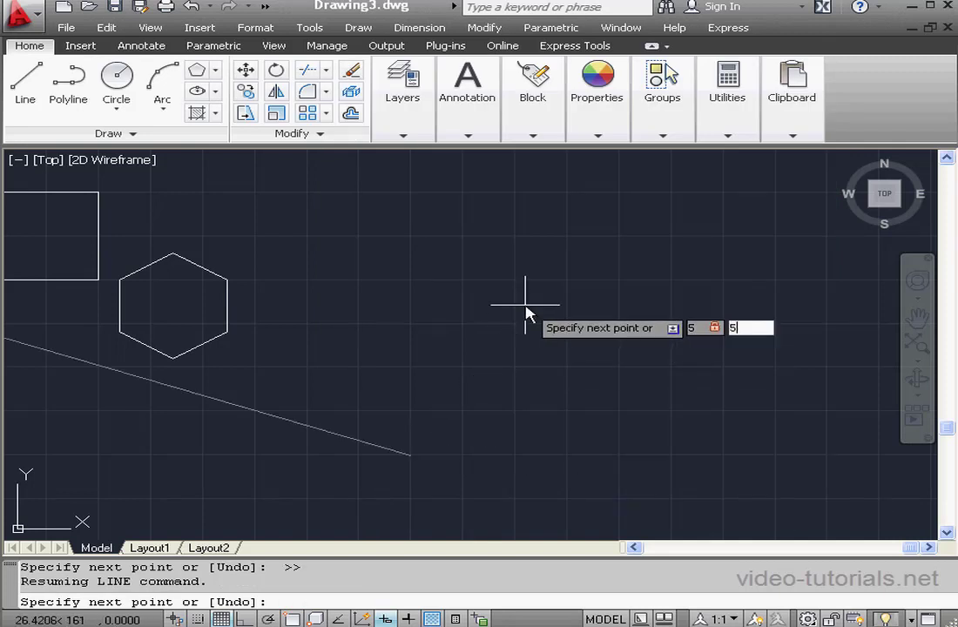
{"action": "key", "text": "Return"}
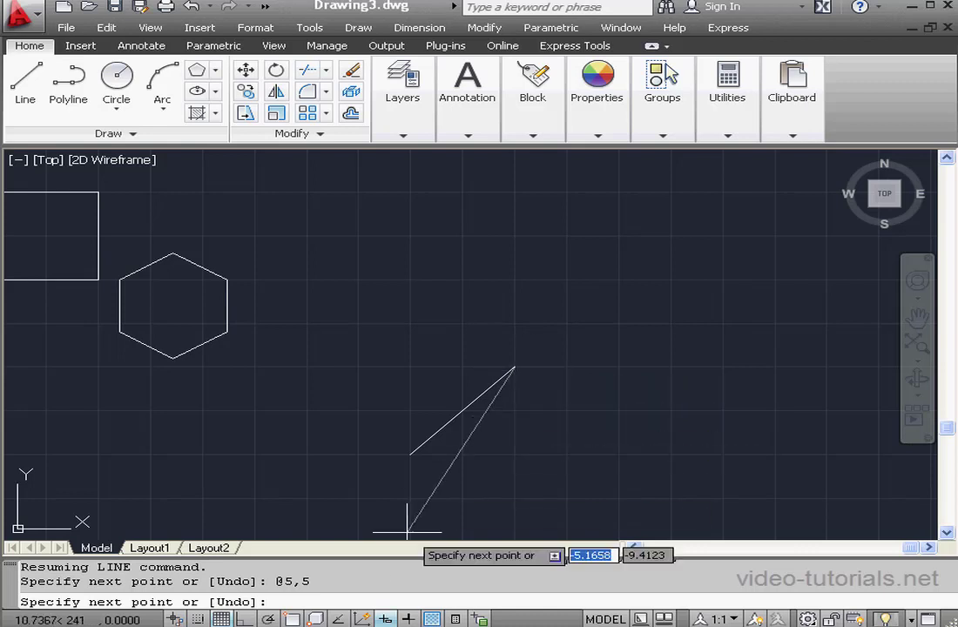
Change the pointer input setting for second or next points to absolute coordinates.
{"action": "right_click", "coordinate": [384, 619]}
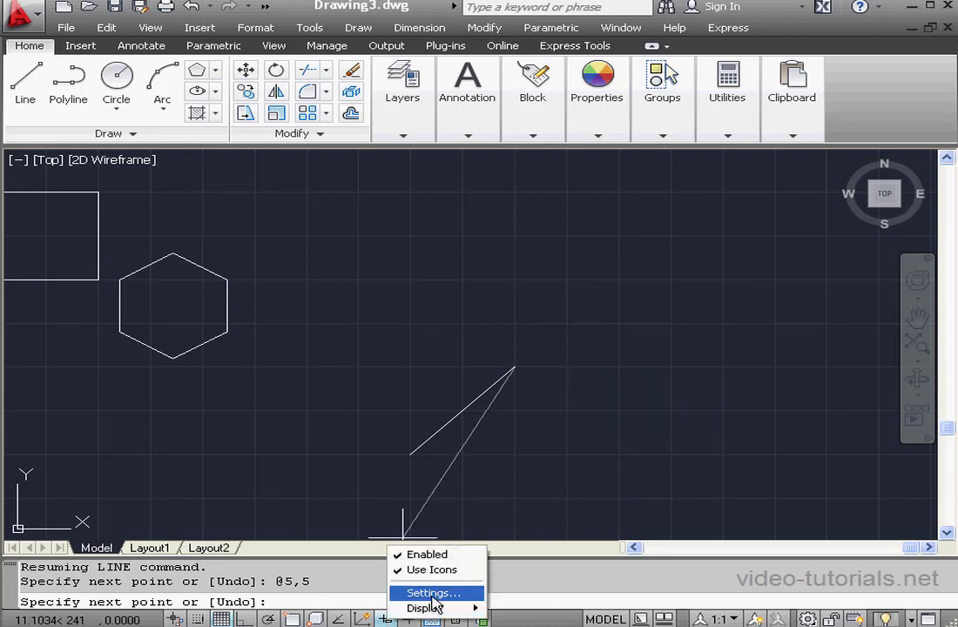
{"action": "left_click", "coordinate": [415, 593]}
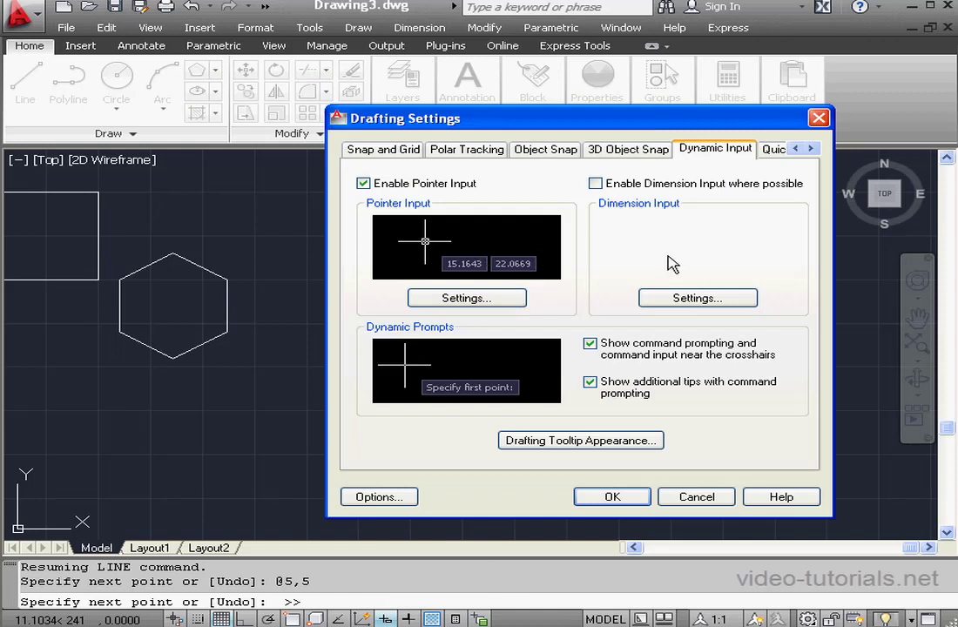
{"action": "left_click", "coordinate": [509, 305]}
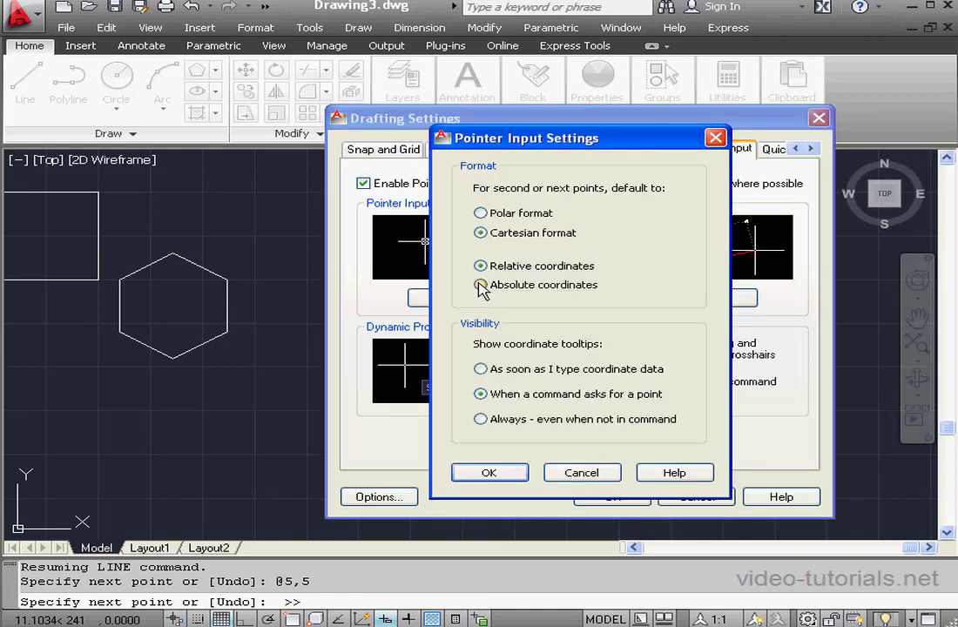
{"action": "left_click", "coordinate": [480, 284]}
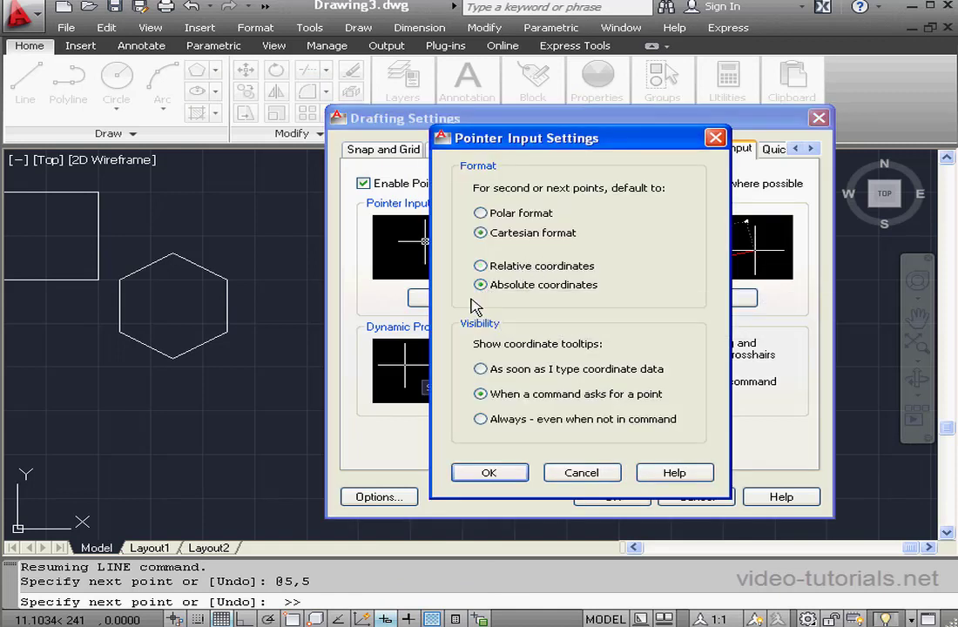
{"action": "left_click", "coordinate": [489, 473]}
{"action": "left_click", "coordinate": [614, 497]}
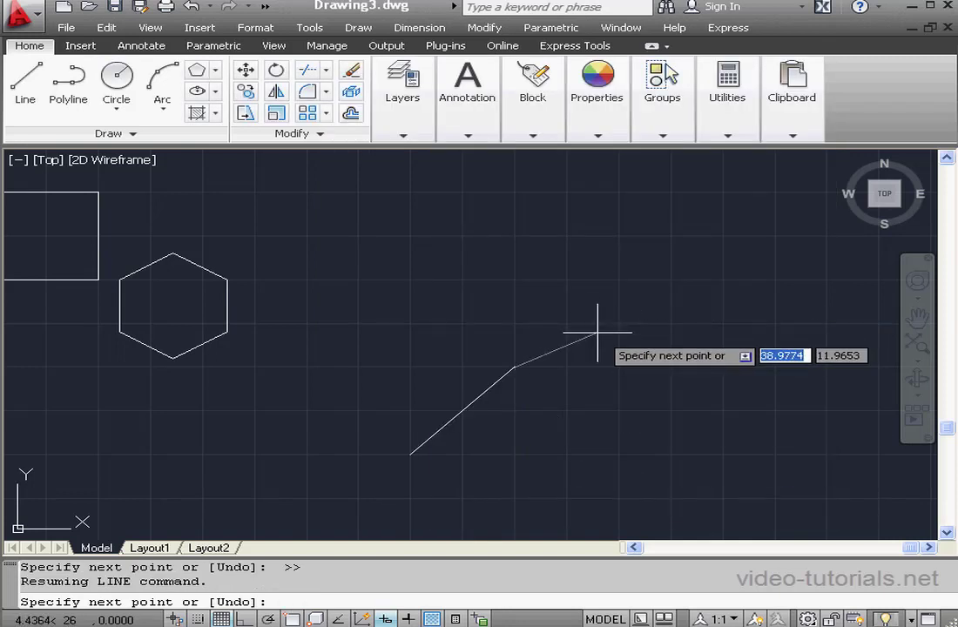
Continue the line to the absolute point 40,10.
{"action": "type", "text": "40"}
{"action": "key", "text": "Tab"}
{"action": "type", "text": "1"}
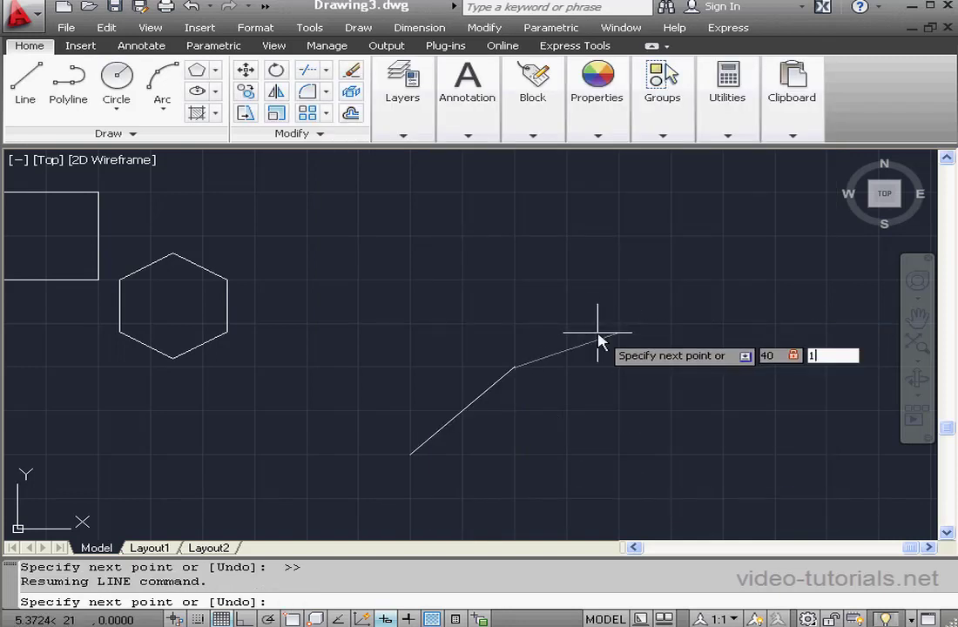
{"action": "key", "text": "Return"}
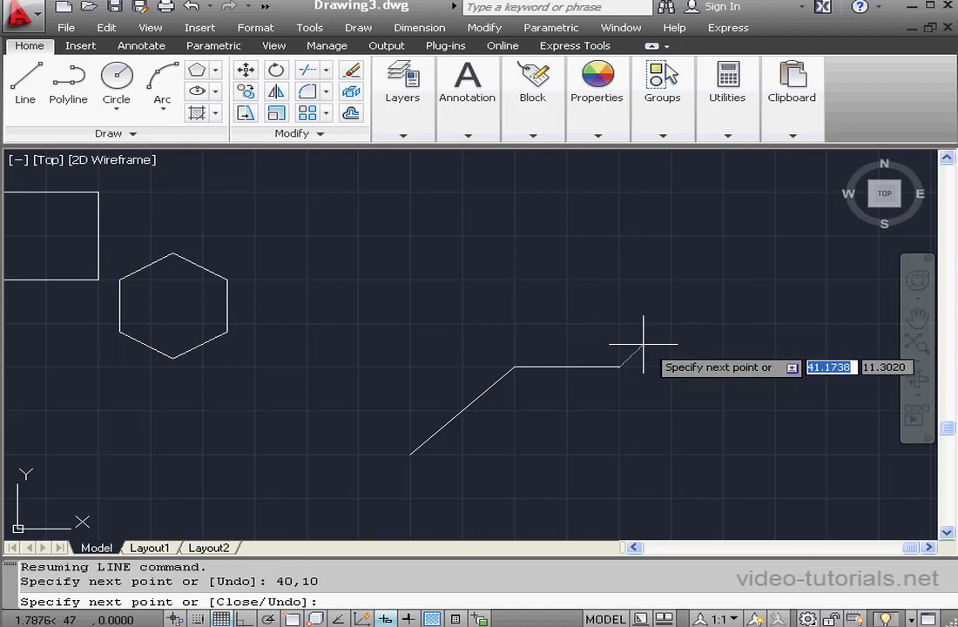
Override the dynamic input for the line's next point with relative coordinates.
{"action": "right_click", "coordinate": [632, 391]}
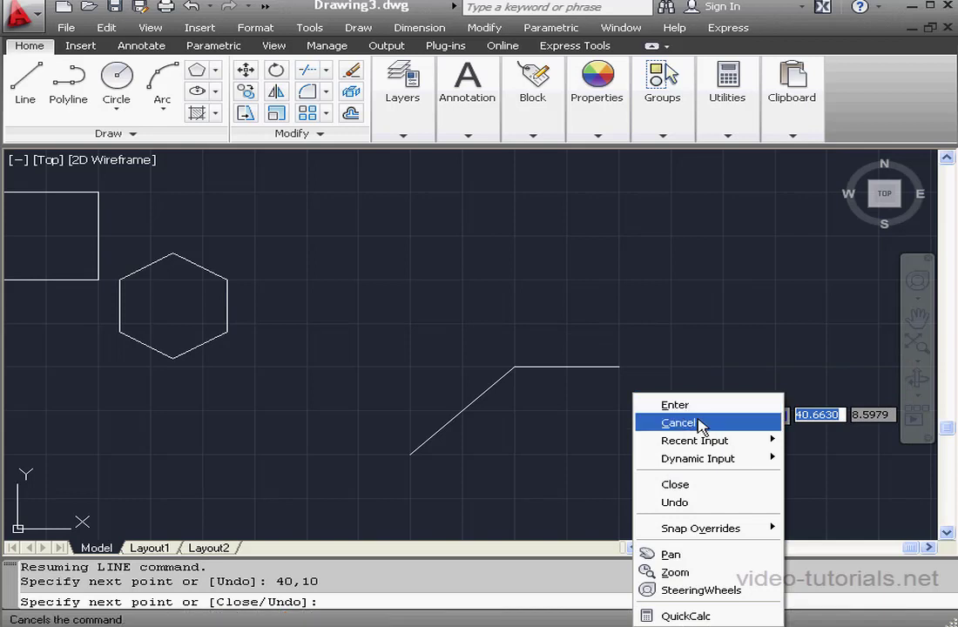
{"action": "mouse_move", "coordinate": [740, 459]}
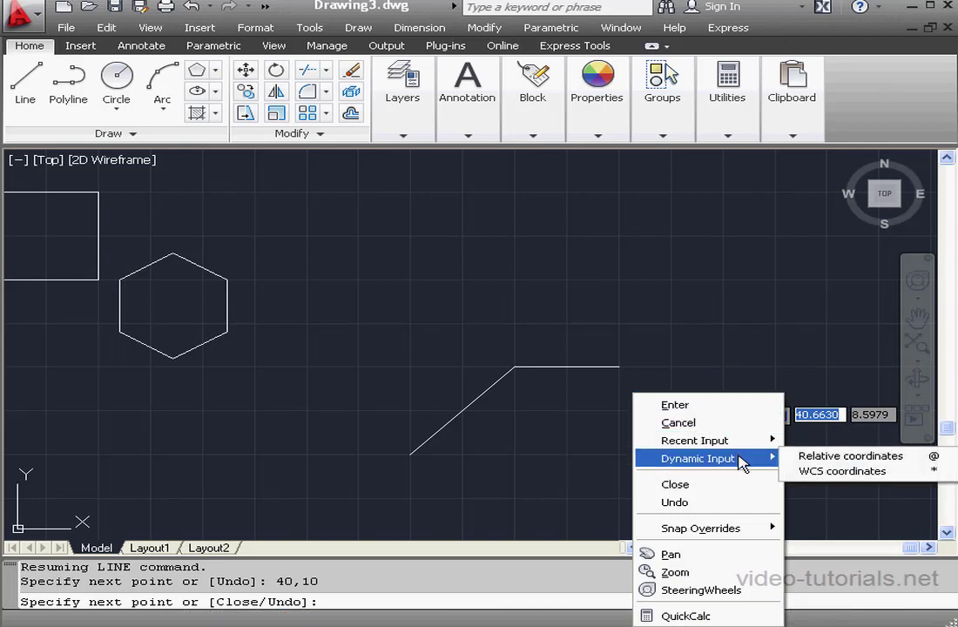
{"action": "left_click", "coordinate": [834, 462]}
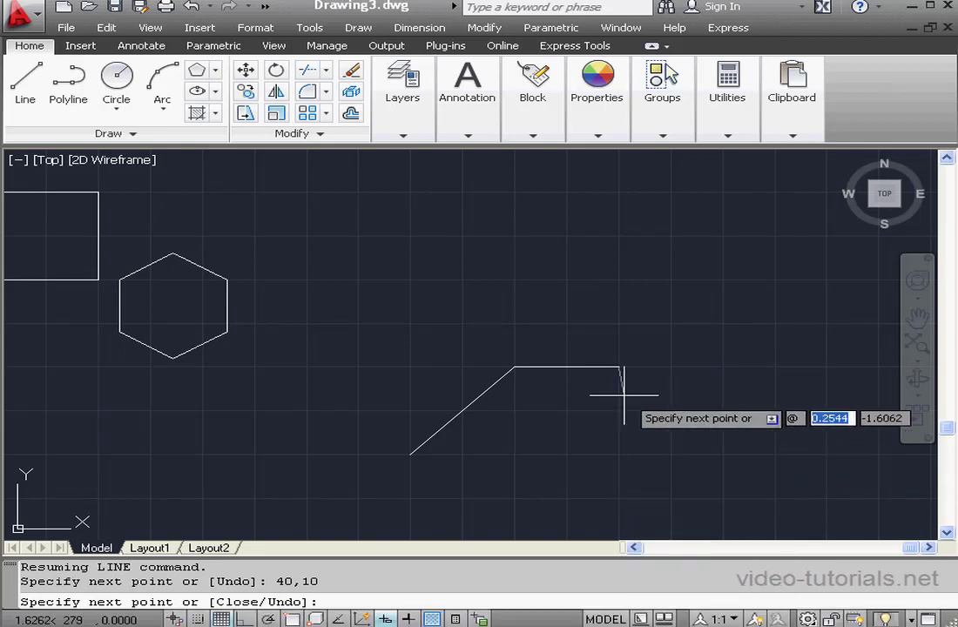
Enable dimension input where possible and place the line's next point freehand, above and to the right of 40,10.
{"action": "right_click", "coordinate": [385, 620]}
{"action": "left_click", "coordinate": [419, 590]}
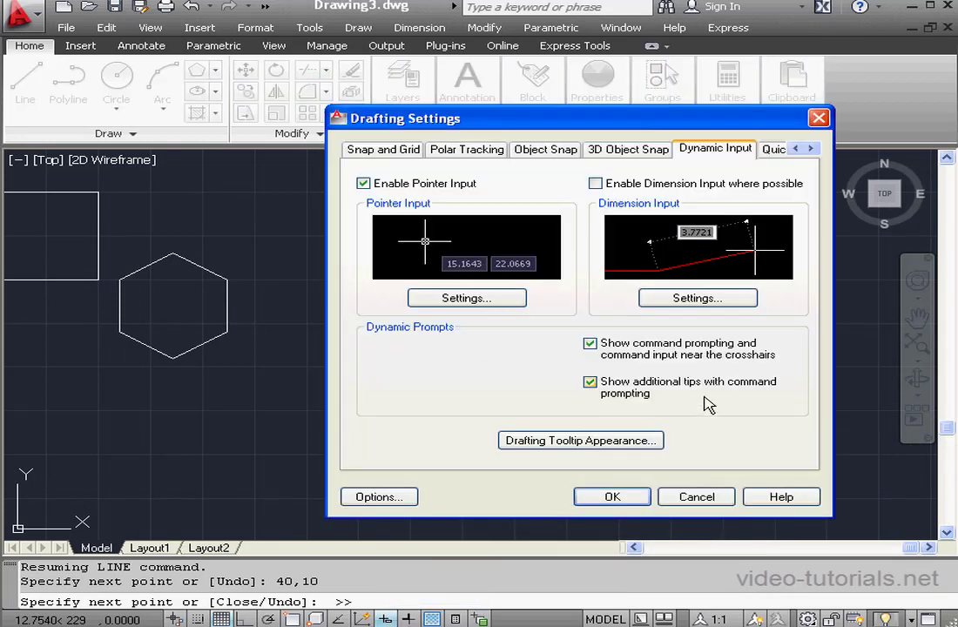
{"action": "left_click", "coordinate": [596, 184]}
{"action": "left_click", "coordinate": [615, 497]}
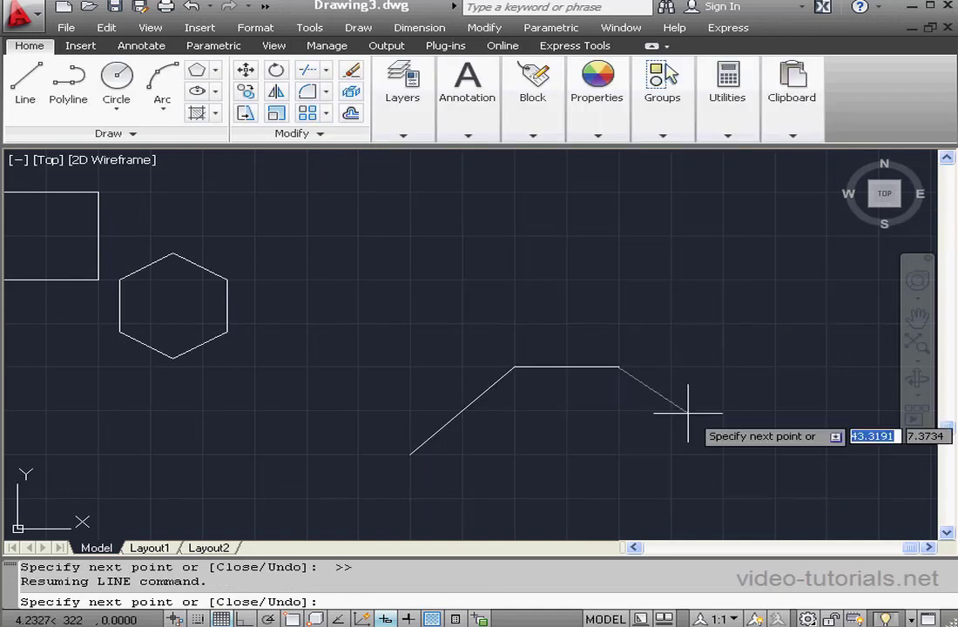
{"action": "left_click", "coordinate": [665, 320]}
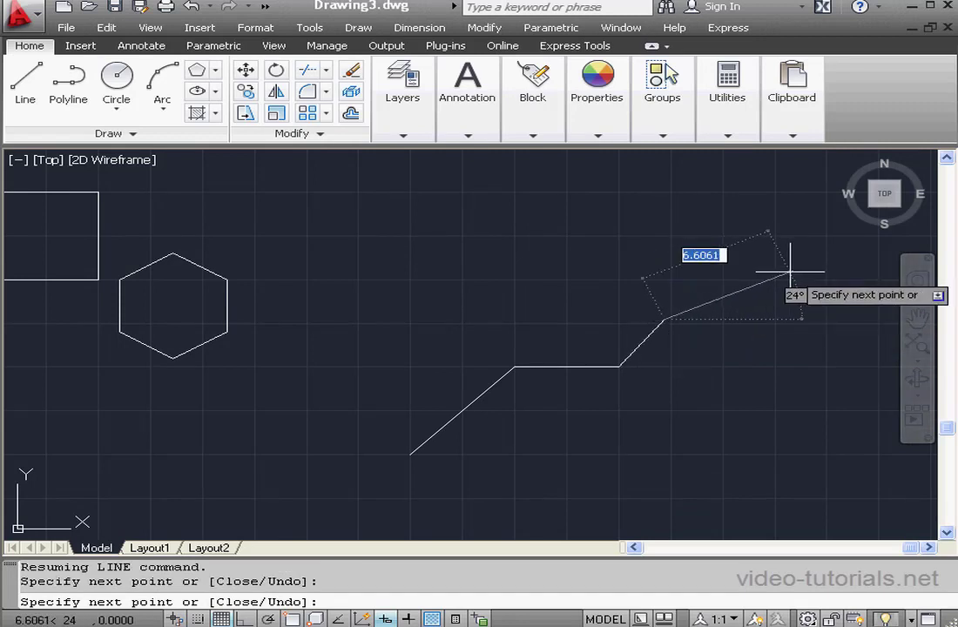
Continue the line with a segment 5 units long at an angle of 160 degrees.
{"action": "type", "text": "5"}
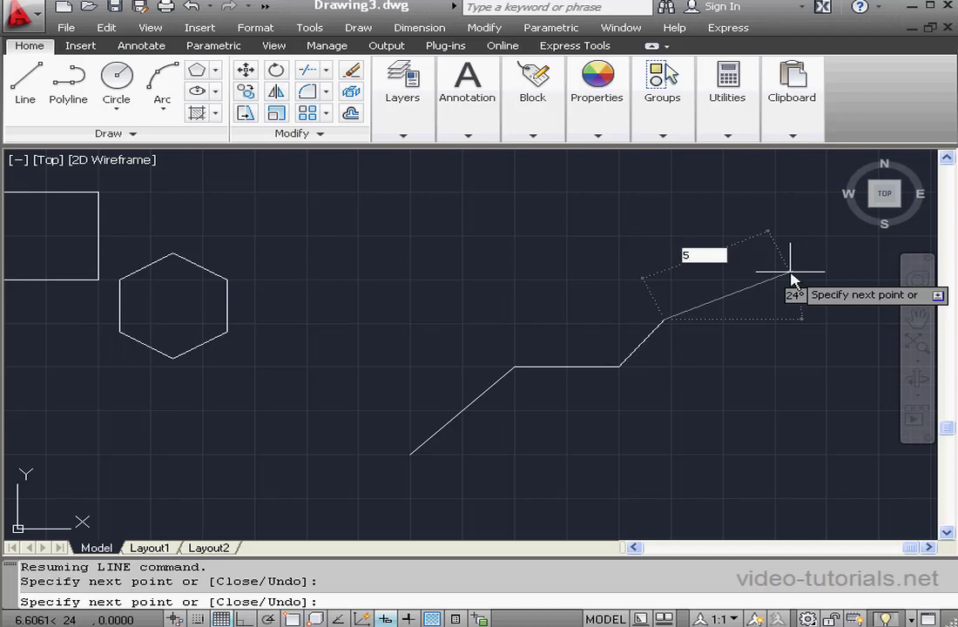
{"action": "key", "text": "Tab"}
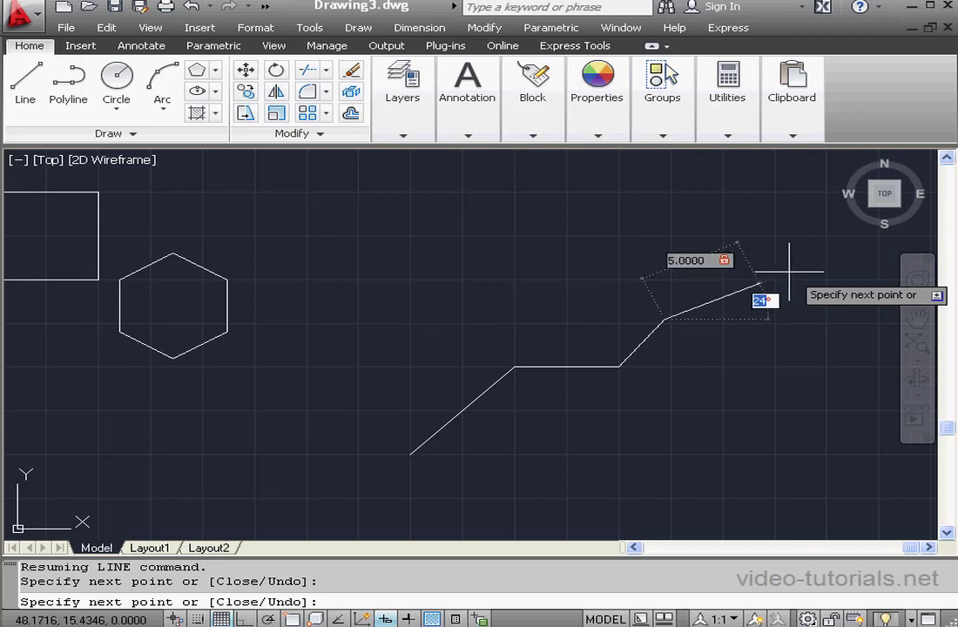
{"action": "type", "text": "160"}
{"action": "key", "text": "Return"}
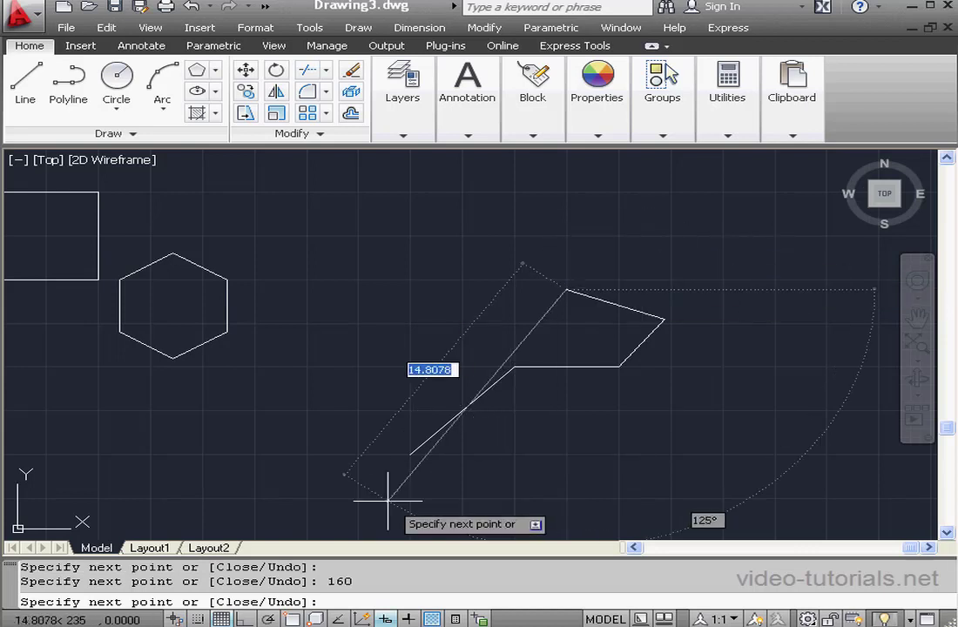
Set the dimension input to show only 1 dimension input field at a time when grip-stretching.
{"action": "right_click", "coordinate": [385, 620]}
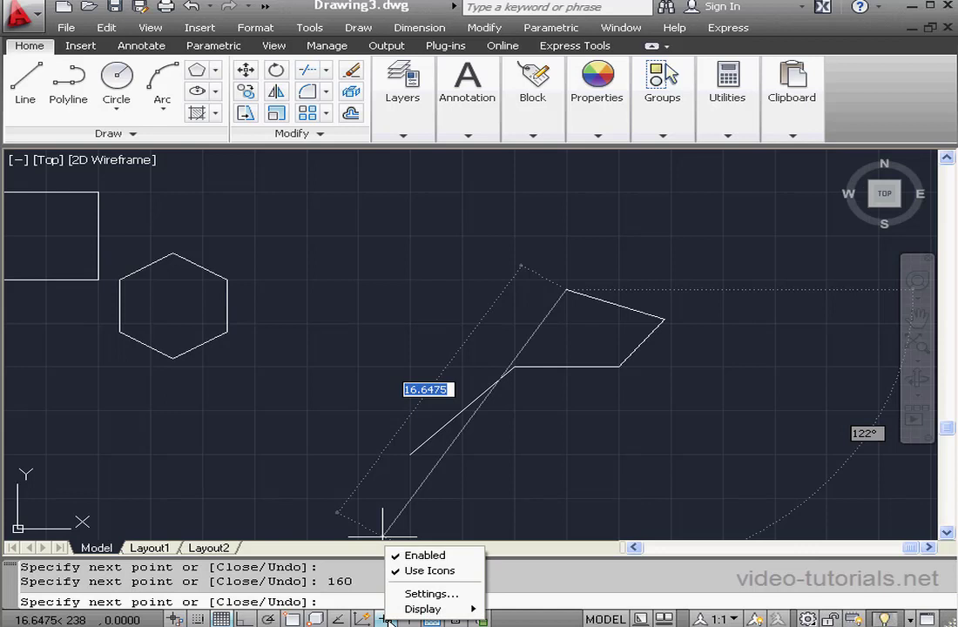
{"action": "left_click", "coordinate": [432, 593]}
{"action": "left_click", "coordinate": [697, 298]}
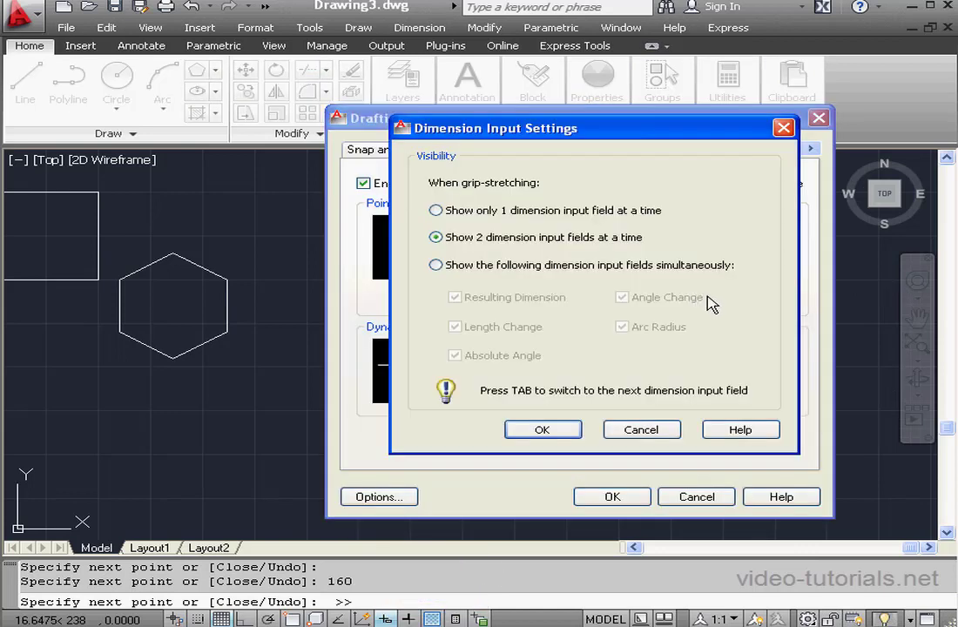
{"action": "left_click", "coordinate": [435, 210]}
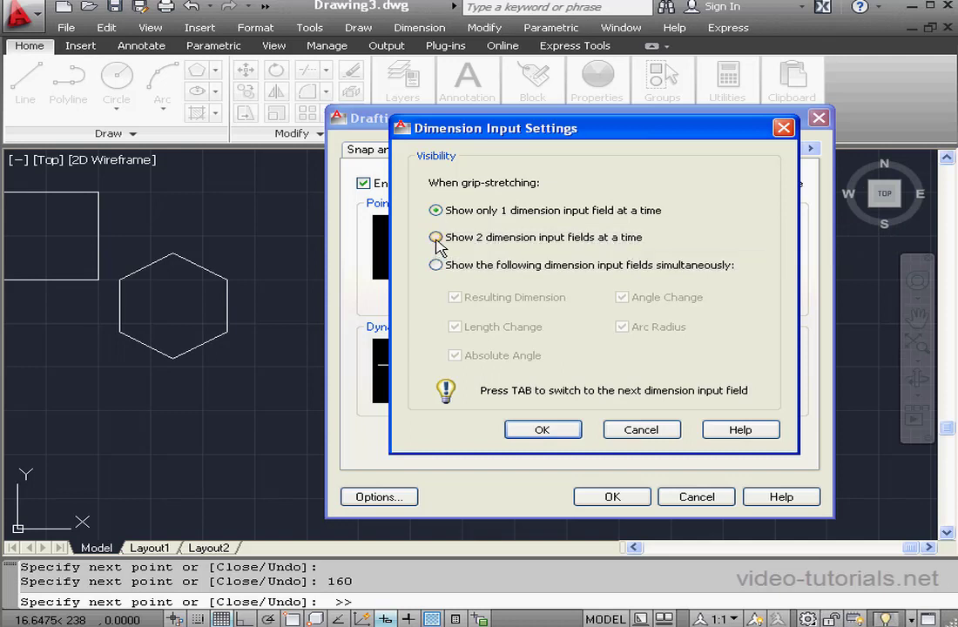
{"action": "left_click", "coordinate": [436, 237]}
{"action": "left_click", "coordinate": [435, 265]}
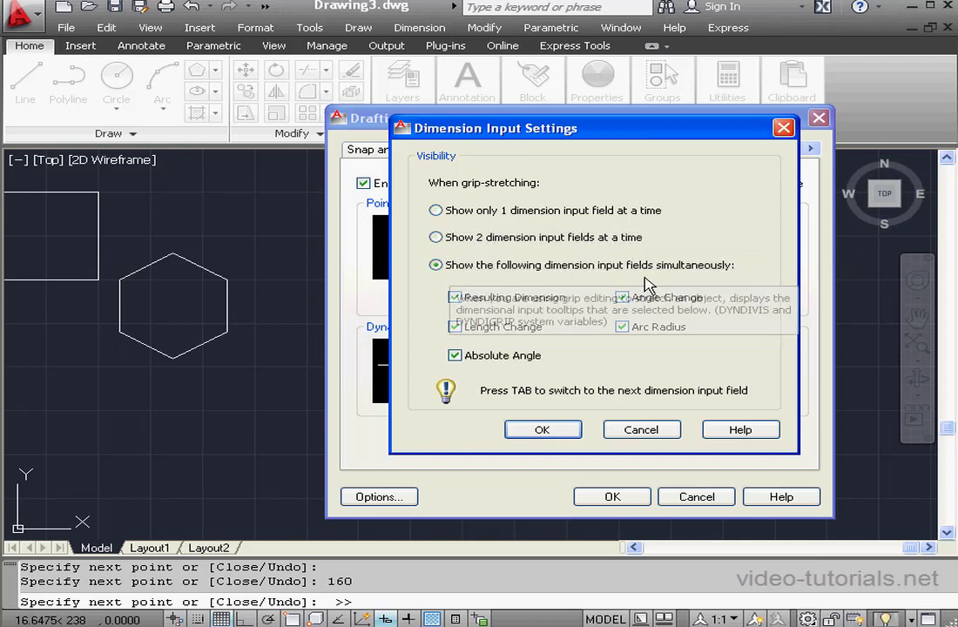
{"action": "left_click", "coordinate": [436, 210]}
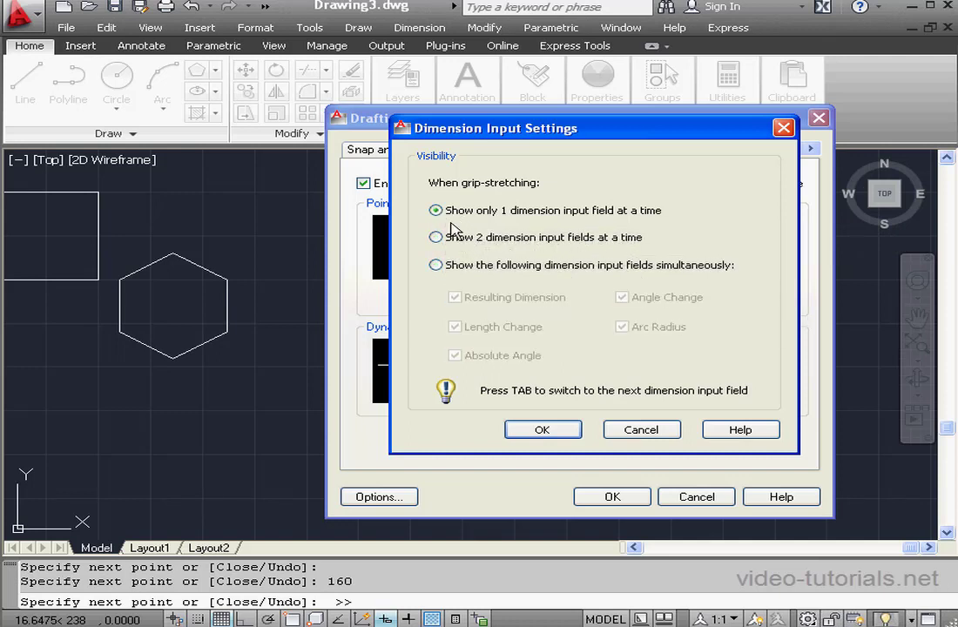
{"action": "left_click", "coordinate": [550, 429]}
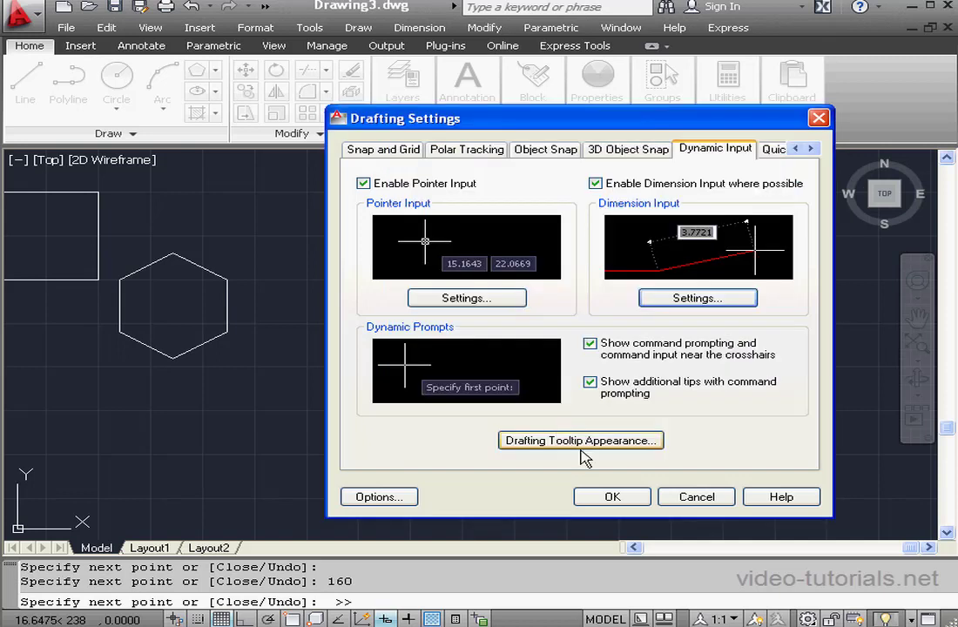
{"action": "left_click", "coordinate": [611, 494]}
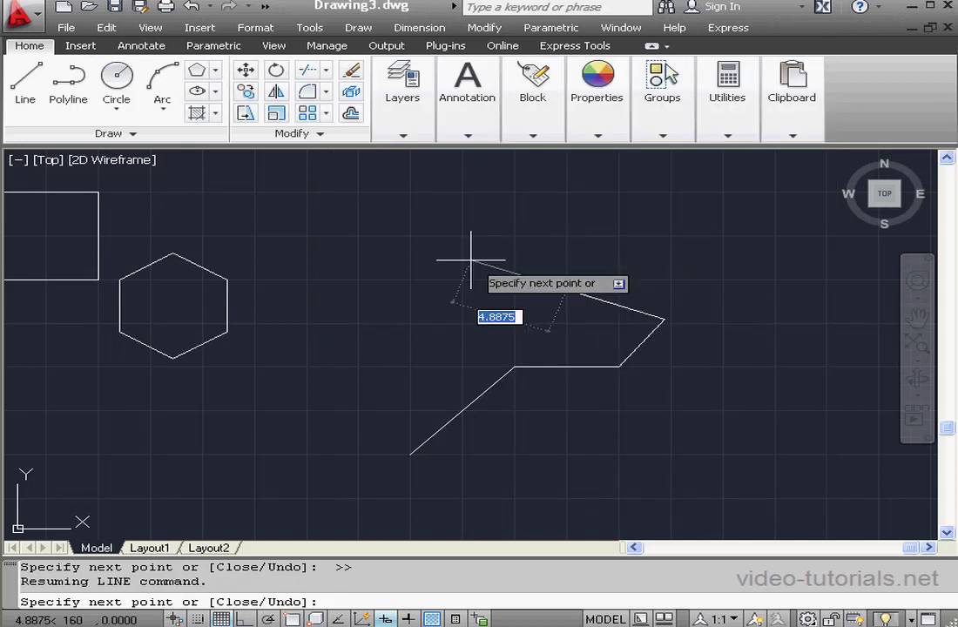
Add a final line segment 5 units long at 90 degrees and end the Line command.
{"action": "type", "text": "5"}
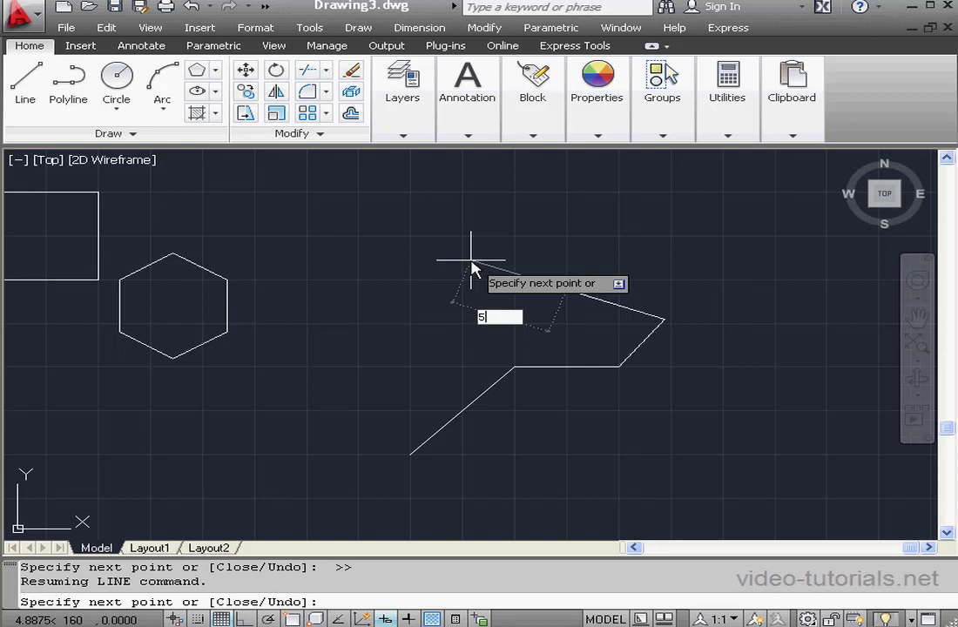
{"action": "key", "text": "Tab"}
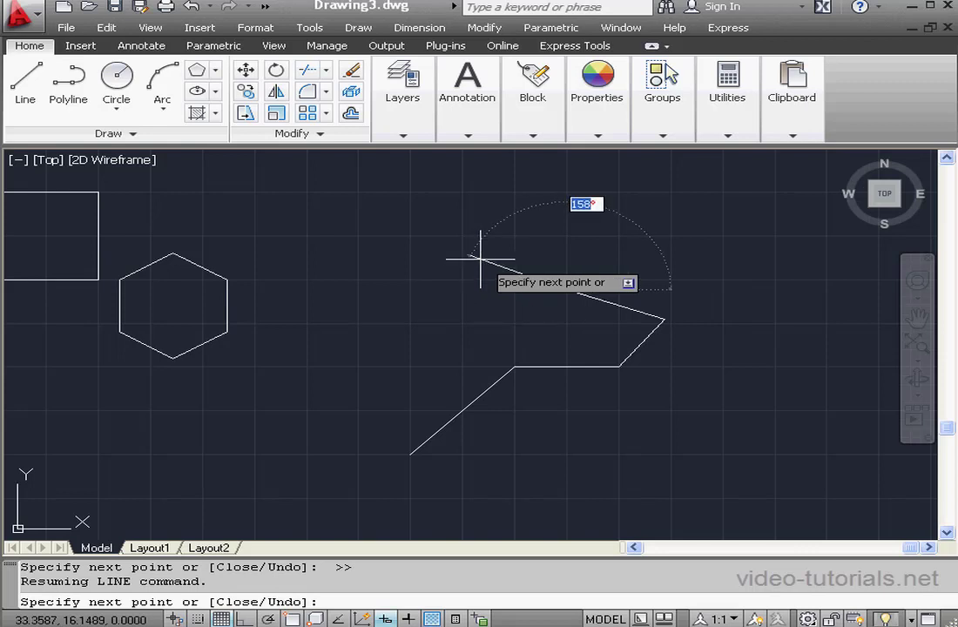
{"action": "type", "text": "90"}
{"action": "key", "text": "Tab"}
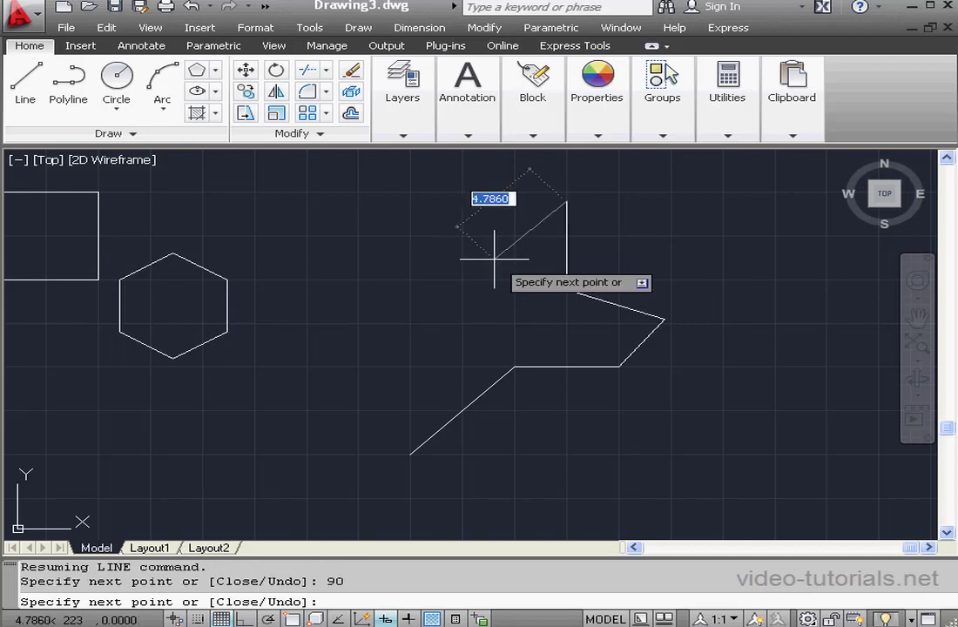
{"action": "right_click", "coordinate": [512, 256]}
{"action": "left_click", "coordinate": [533, 265]}
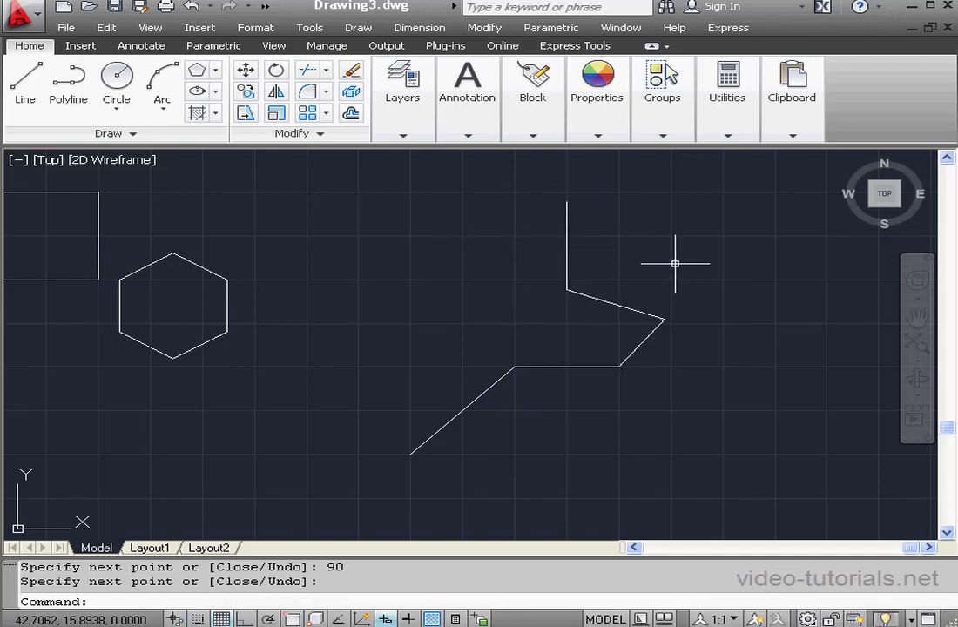